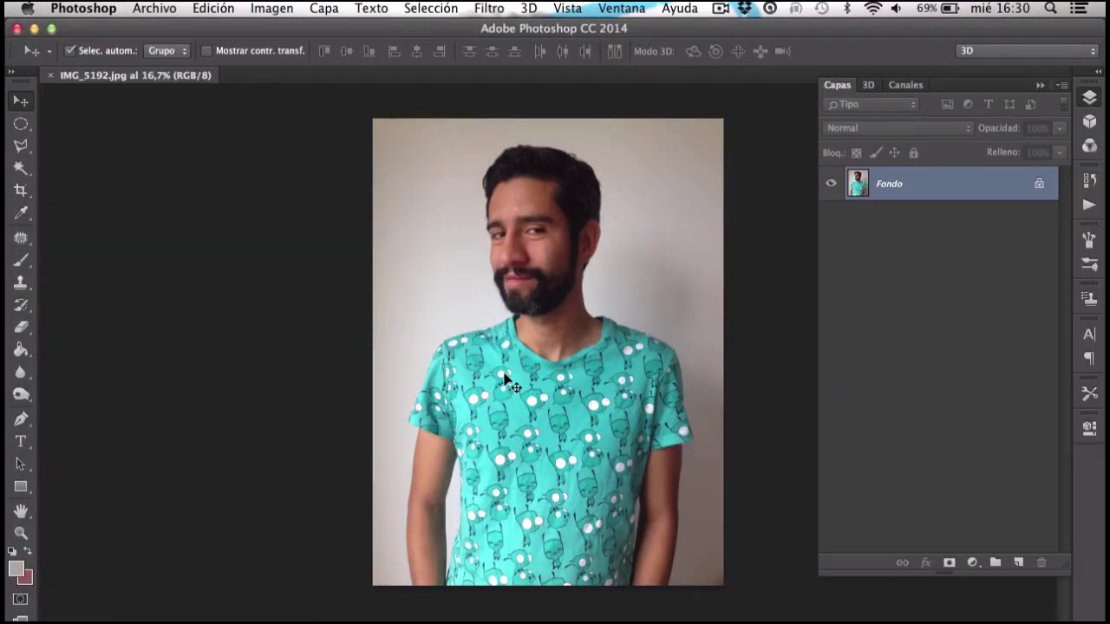
Open IMG_5192.jpg in Photoshop and duplicate the Fondo background as layer 'foto1'
right_click(961, 184)
click(765, 307)
text(foto1)
key(Return)
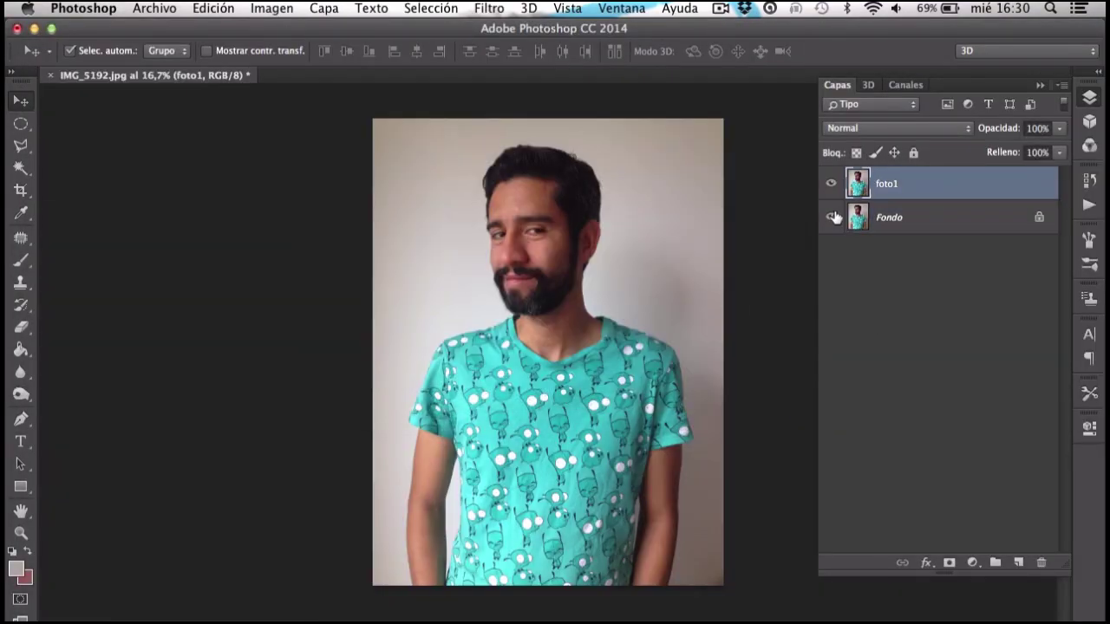
Hide Fondo and crop-extend the canvas upward above the photo
click(831, 217)
key(c)
drag(548, 177, 573, 323)
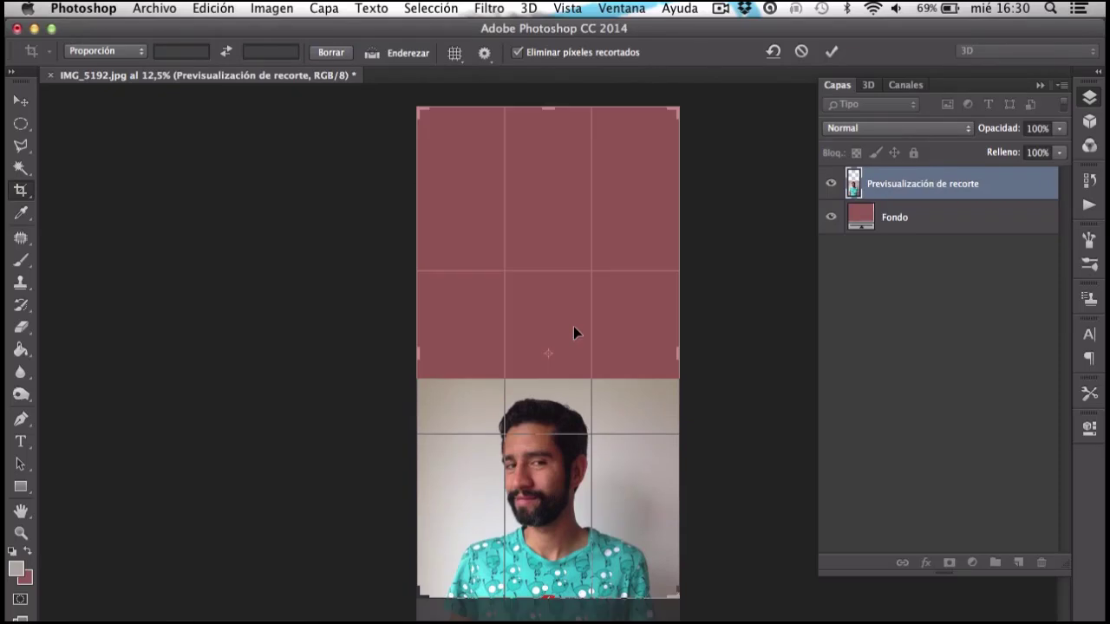
key(Return)
key(v)
Fill a new layer with grey as a backdrop and move it below foto1
click(22, 345)
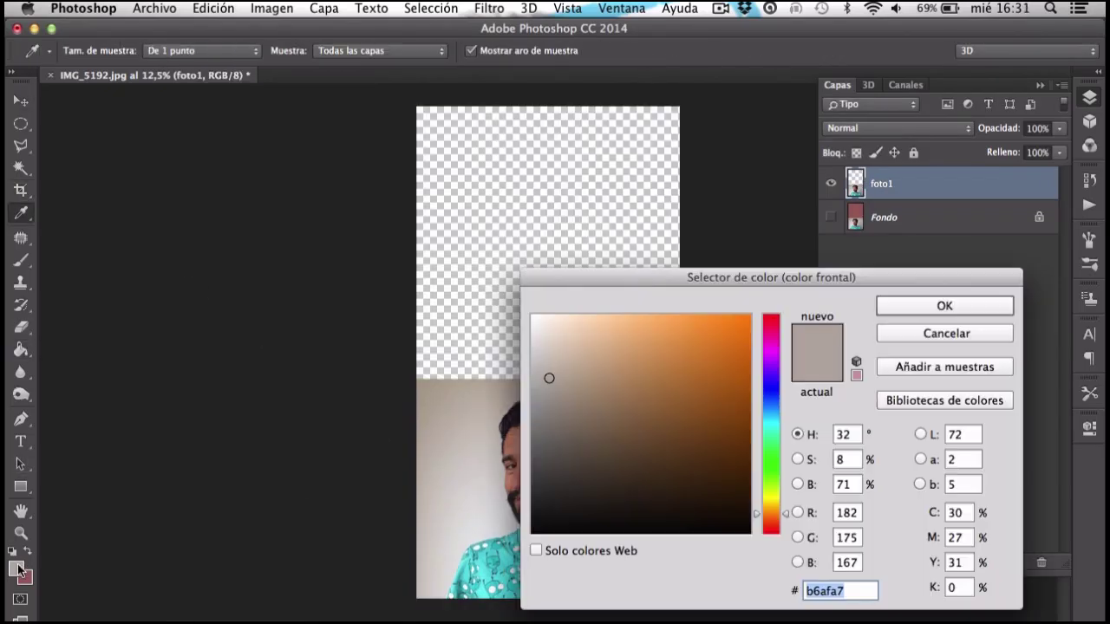
click(587, 250)
click(19, 215)
key(g)
key(super+z)
click(1018, 562)
click(674, 248)
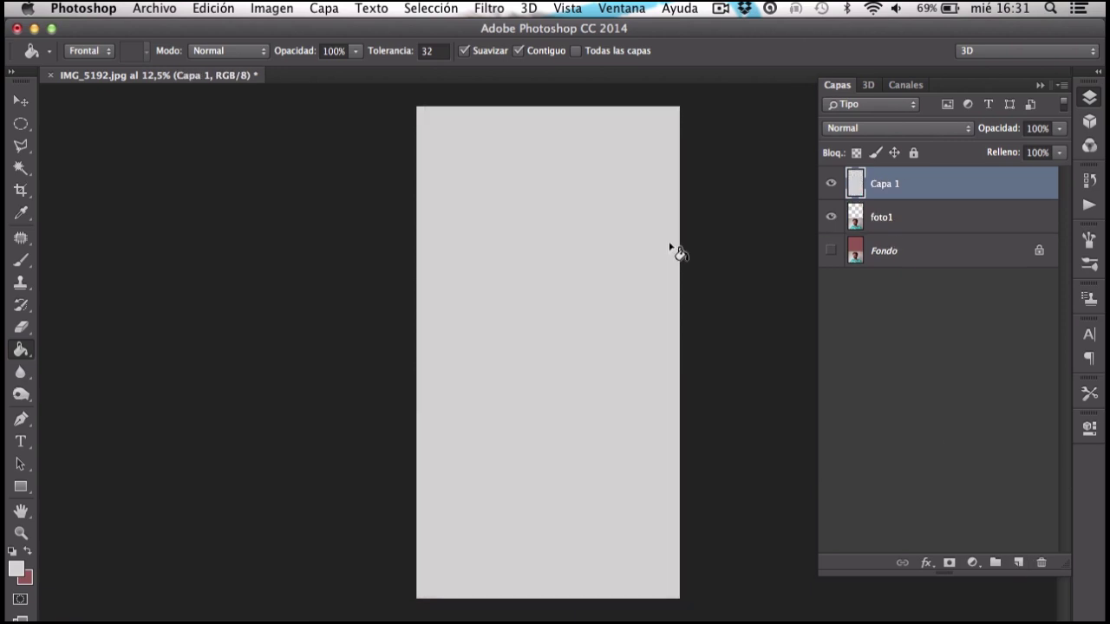
key(super+bracketleft)
key(v)
Add a layer mask to foto1 and soft-erase its edges into the grey
click(905, 184)
click(949, 562)
key(e)
right_click(636, 355)
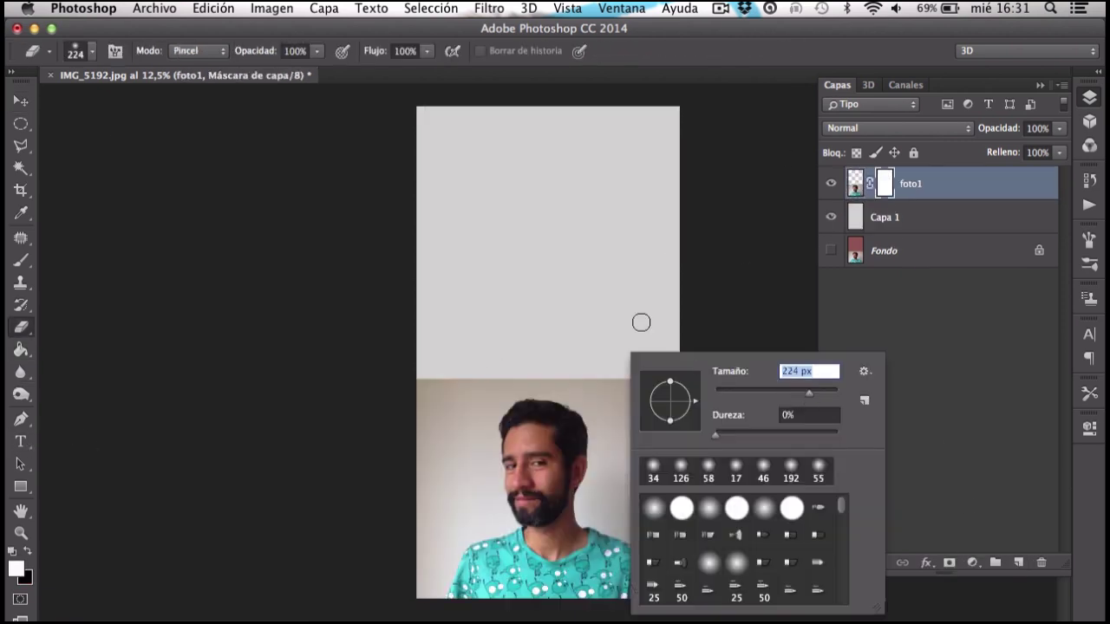
key(Return)
drag(659, 511, 591, 358)
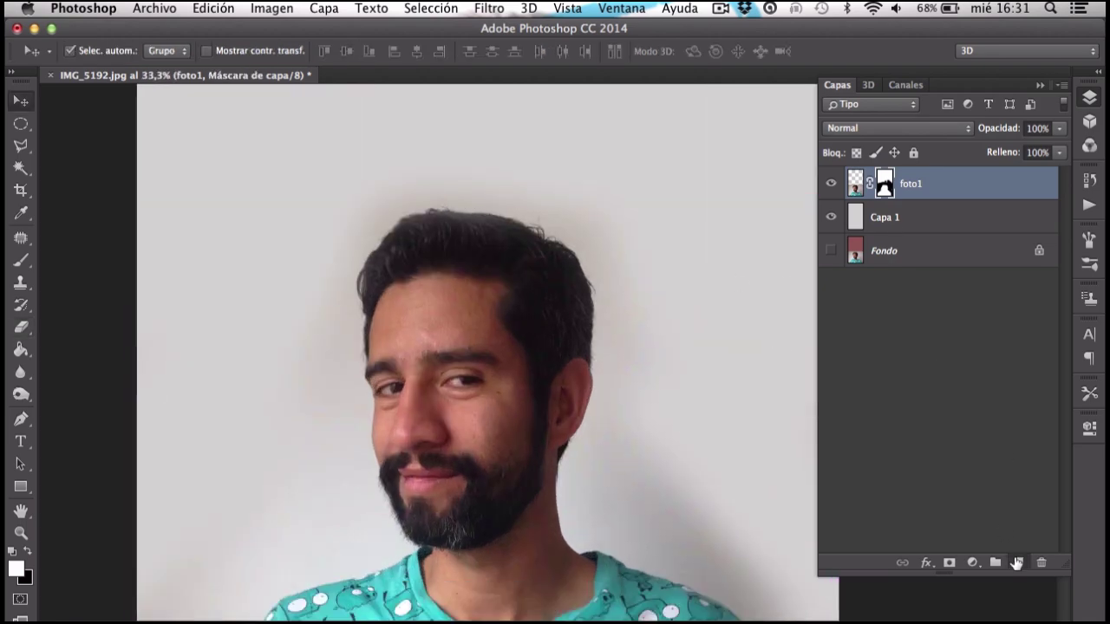
Create a new empty layer named 'hueco cabeza1' above foto1
click(1018, 562)
double_click(902, 184)
text(hueco cabeza1)
key(Return)
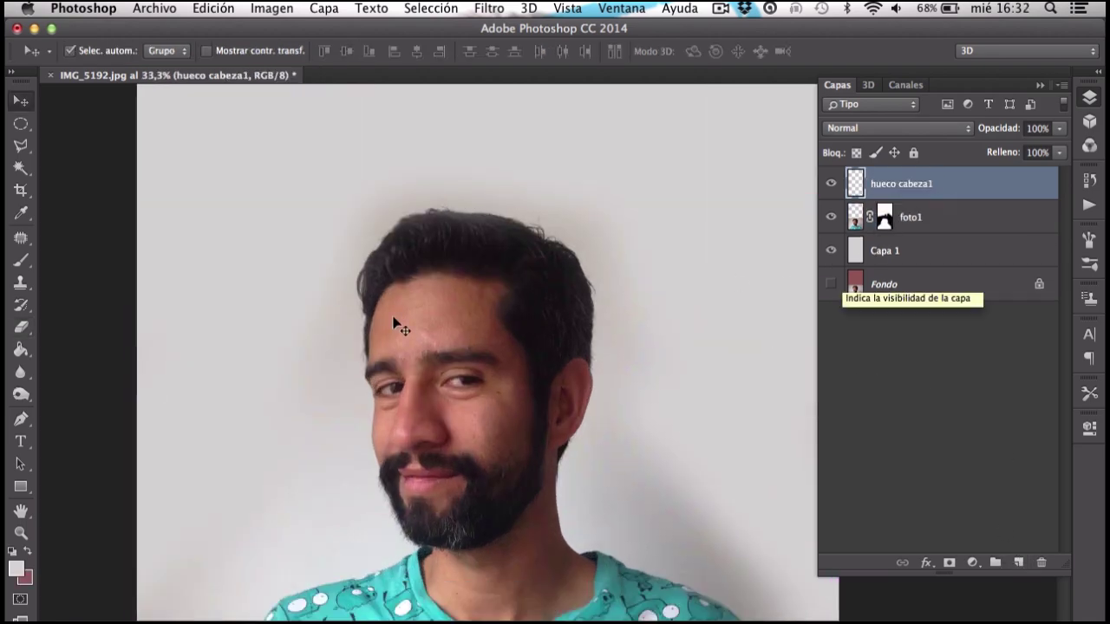
Draw a thin elliptical band across the forehead and warp it with the Bandera style
click(26, 128)
scroll(367, 317, up, 2)
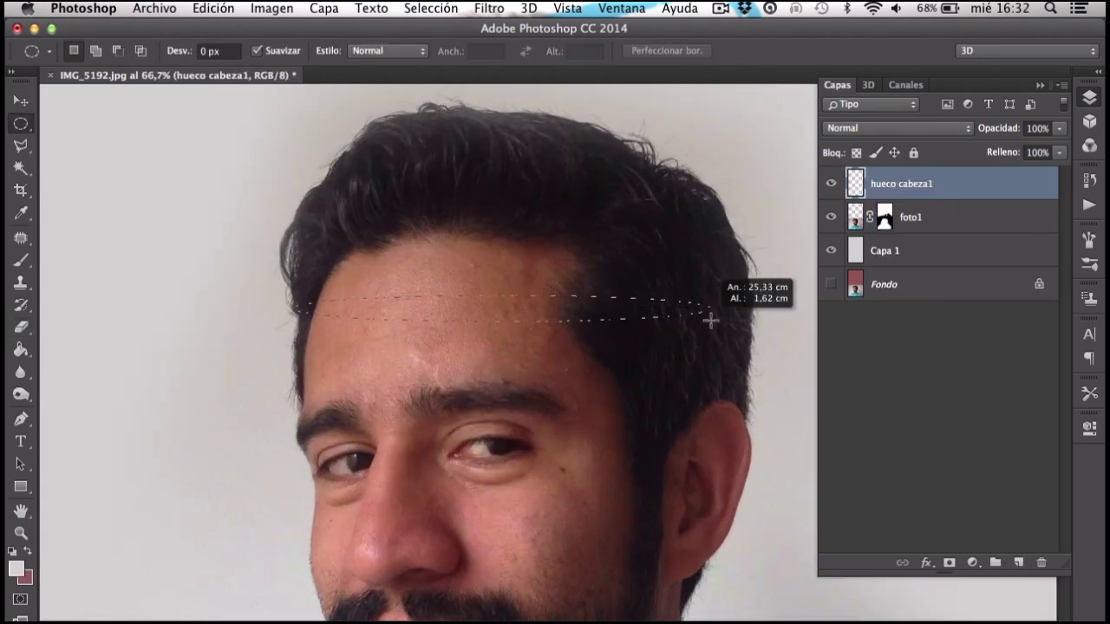
drag(751, 315, 280, 295)
key(ctrl+t)
key(ctrl+plus)
key(ctrl+plus)
key(ctrl+plus)
key(ctrl+minus)
key(ctrl+minus)
key(ctrl+minus)
click(784, 51)
click(235, 50)
click(173, 199)
drag(330, 290, 322, 317)
key(Return)
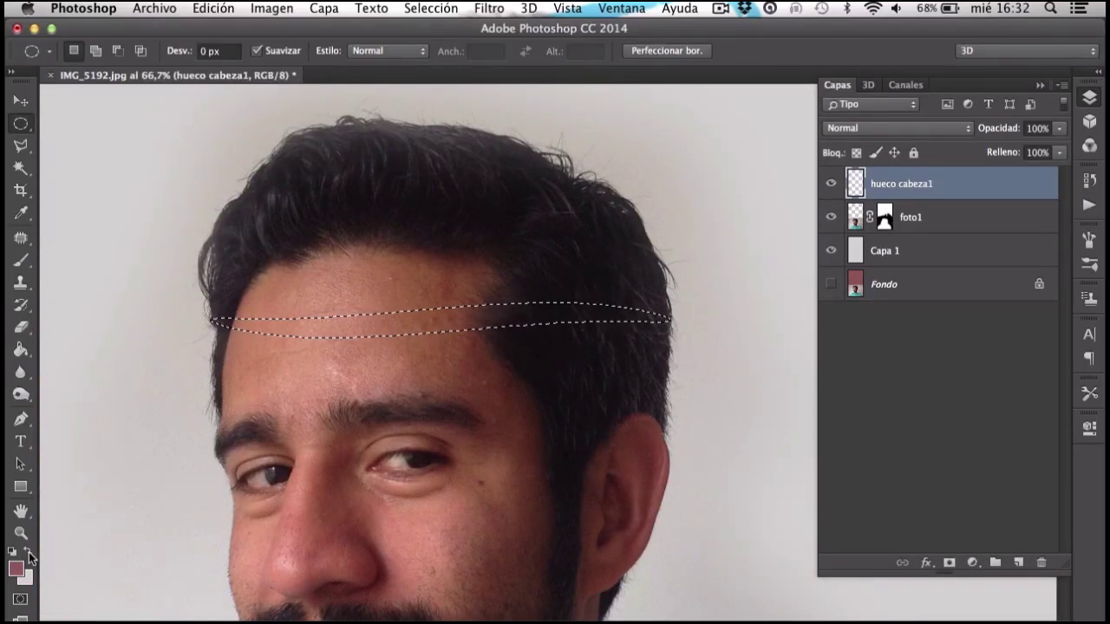
Fill the curved band with mauve and deselect
key(g)
click(384, 332)
key(v)
click(431, 8)
click(437, 44)
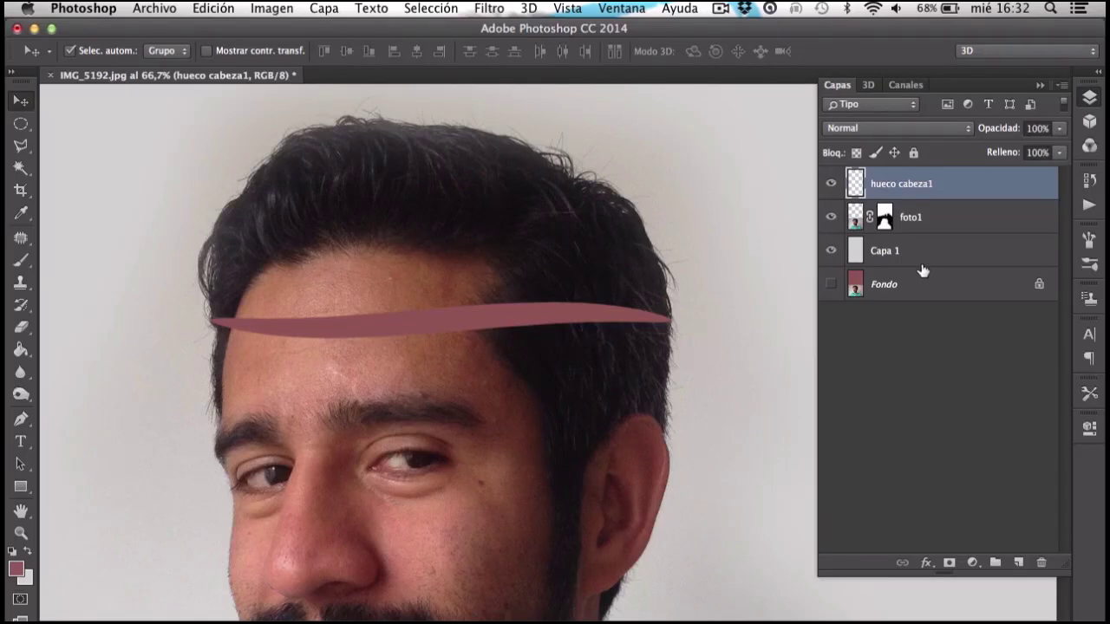
Add a helper layer, contract the band selection, merge it down and deselect
click(1018, 562)
double_click(900, 183)
text(cortar hueco)
click(430, 7)
click(681, 288)
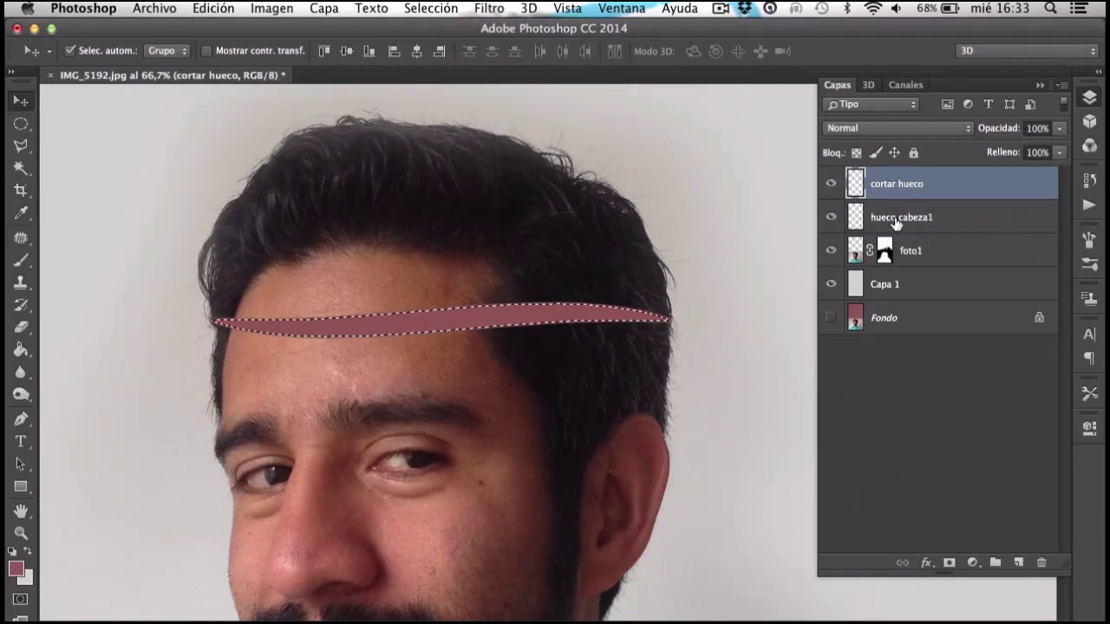
key(ctrl+e)
key(ctrl+d)
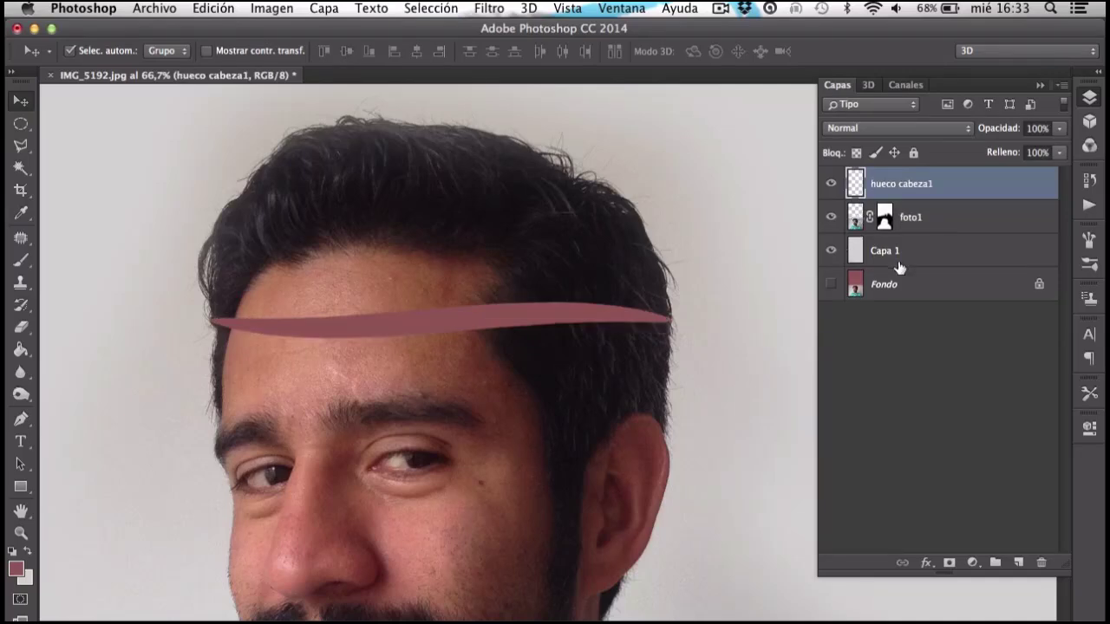
Duplicate hueco cabeza1 as a copy and load the band as a contracted selection
right_click(958, 184)
click(719, 241)
key(Return)
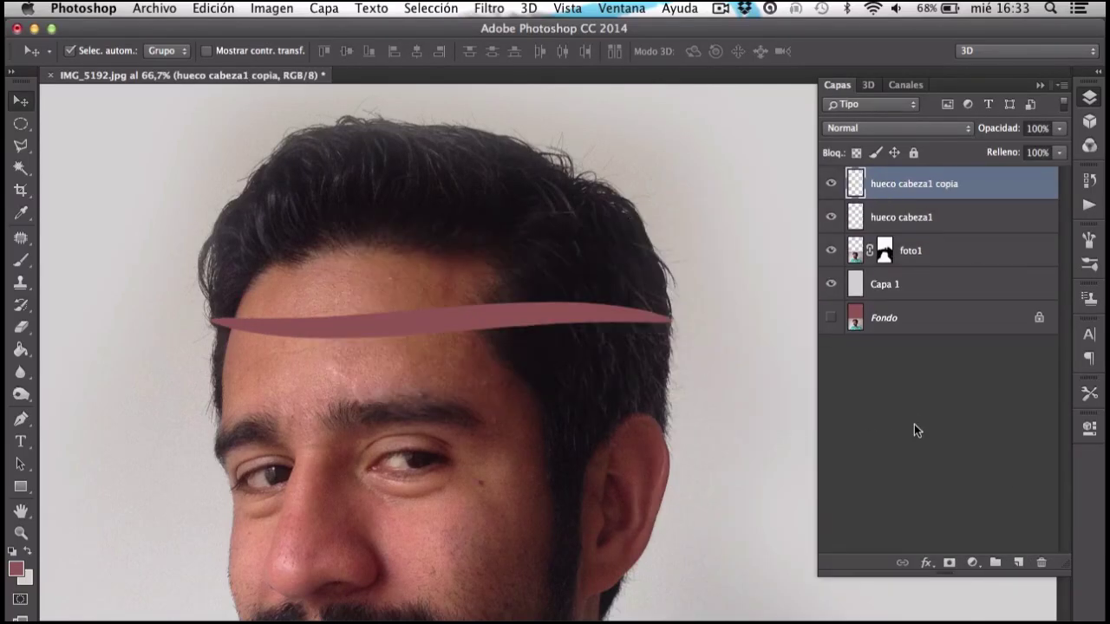
ctrl+click(855, 183)
click(430, 8)
click(668, 289)
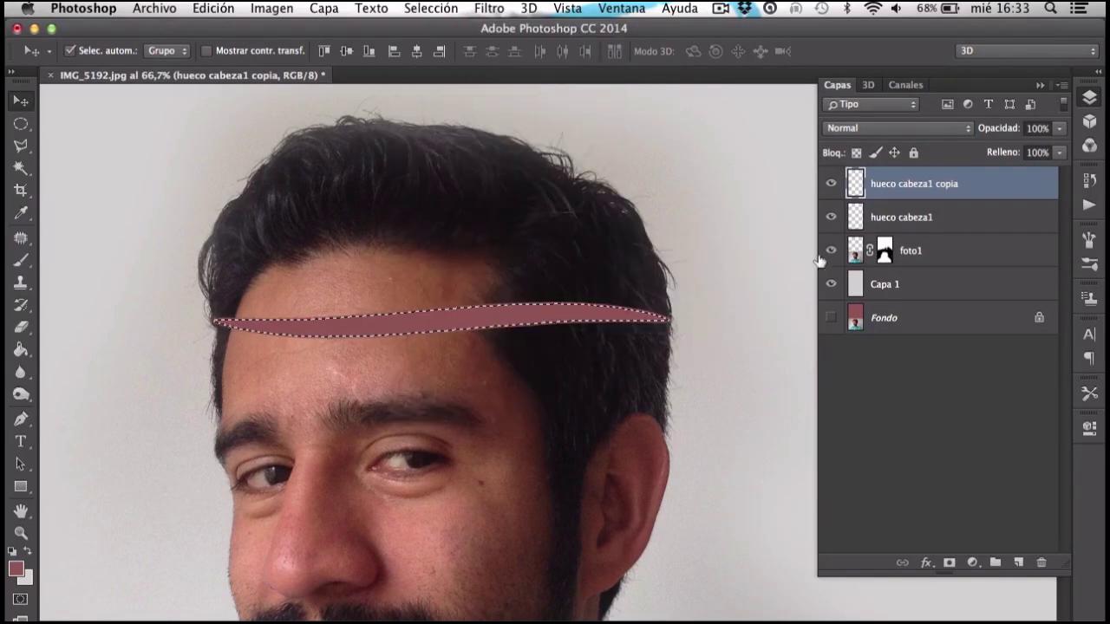
click(269, 8)
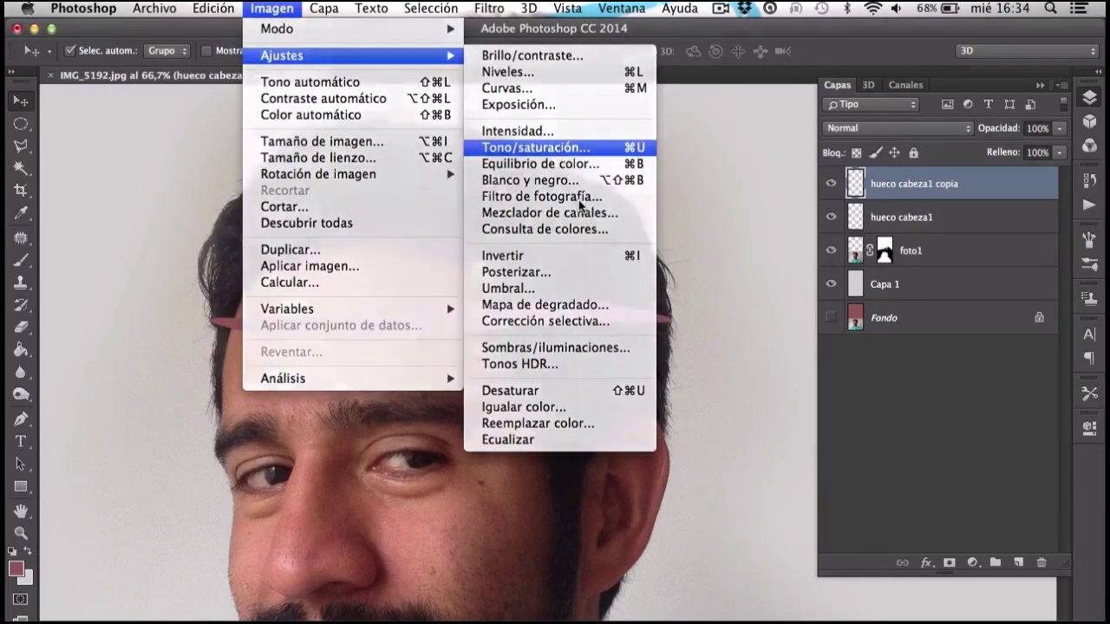
Apply a Tono/saturación adjustment to the hueco cabeza1 copia band
click(508, 147)
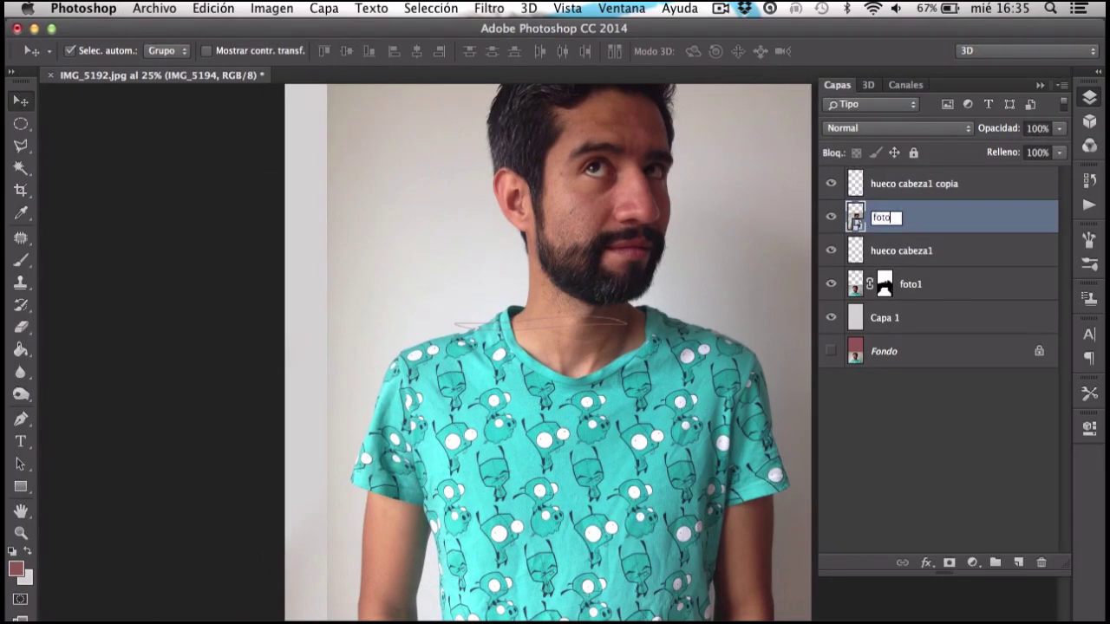
Place the second portrait as foto2 and scale it down to fit over the head
text(2)
key(Return)
key(ctrl+t)
drag(768, 148, 650, 309)
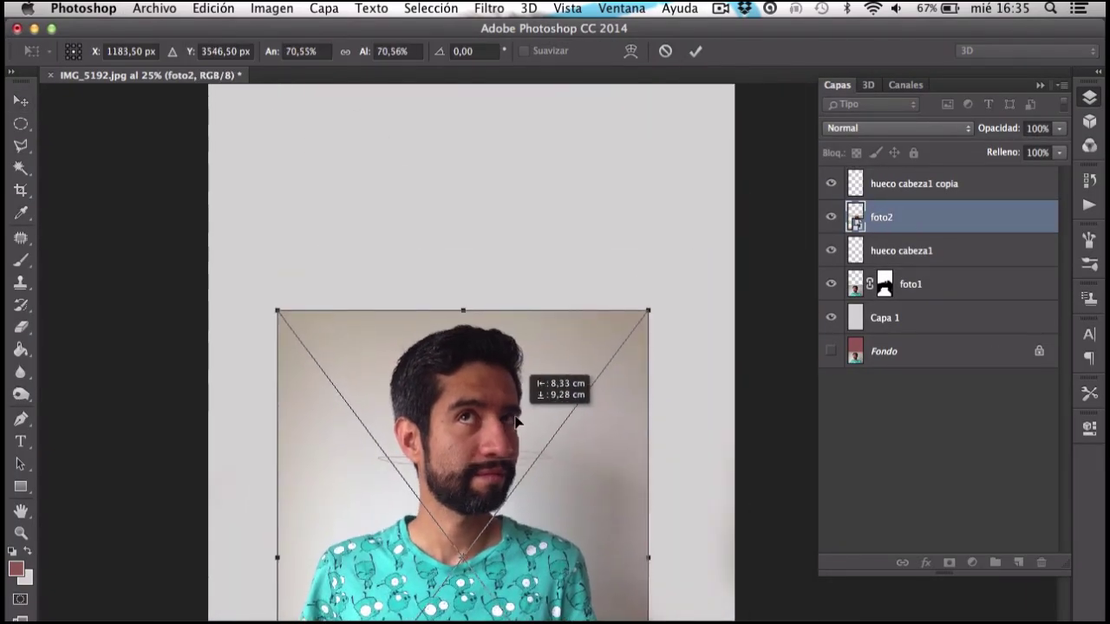
key(Return)
scroll(527, 425, down, 3)
Erase foto2's mask below the cut so the first face shows beneath
key(e)
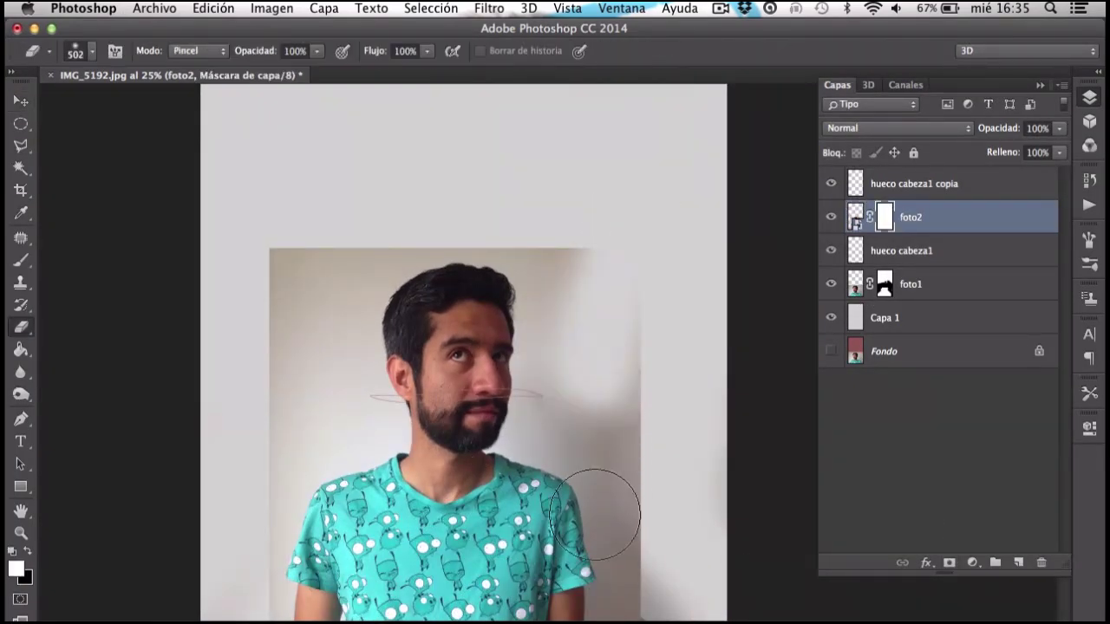
key(ctrl+plus)
key(ctrl+plus)
key(ctrl+plus)
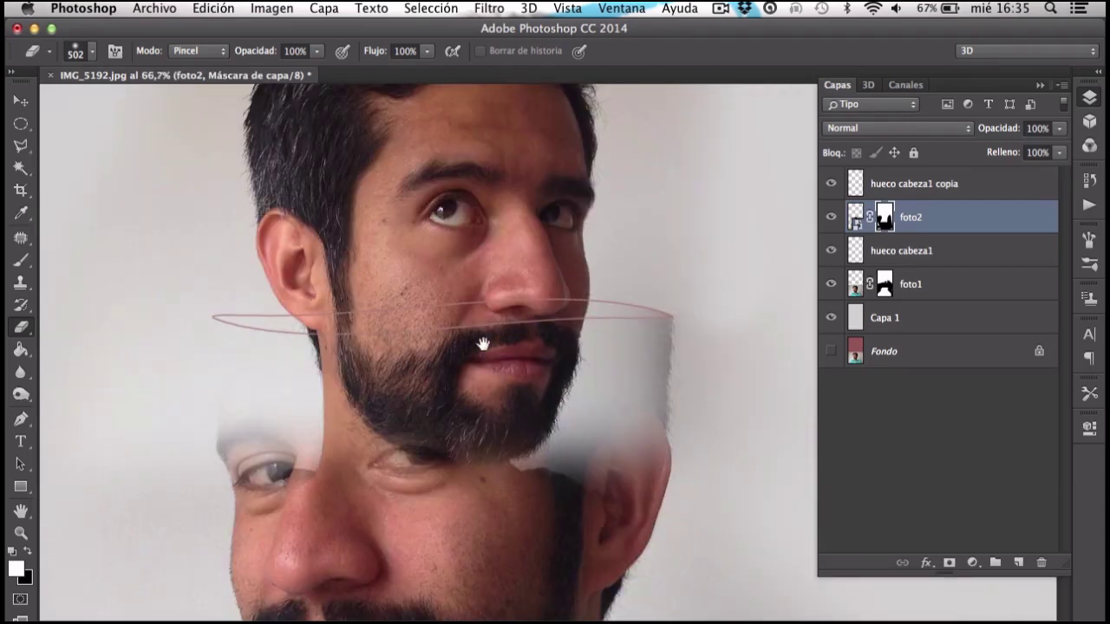
key(bracketleft)
key(bracketleft)
key(bracketleft)
mouse_move(686, 360)
mouse_down()
mouse_move(639, 335)
mouse_move(575, 339)
mouse_move(148, 425)
mouse_move(122, 418)
mouse_up()
right_click(506, 357)
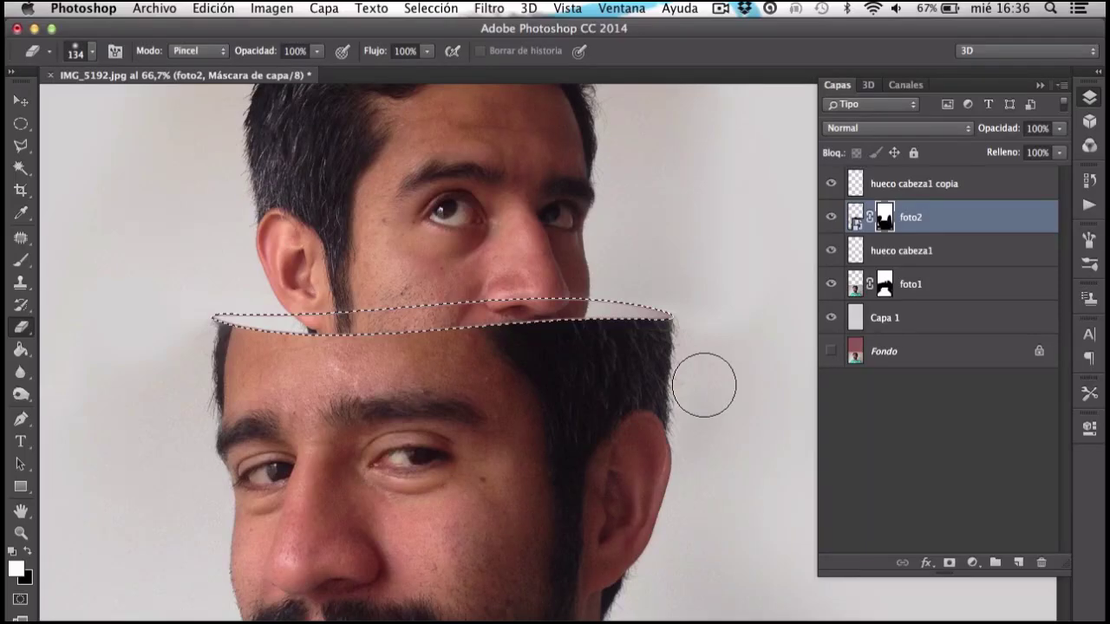
click(20, 327)
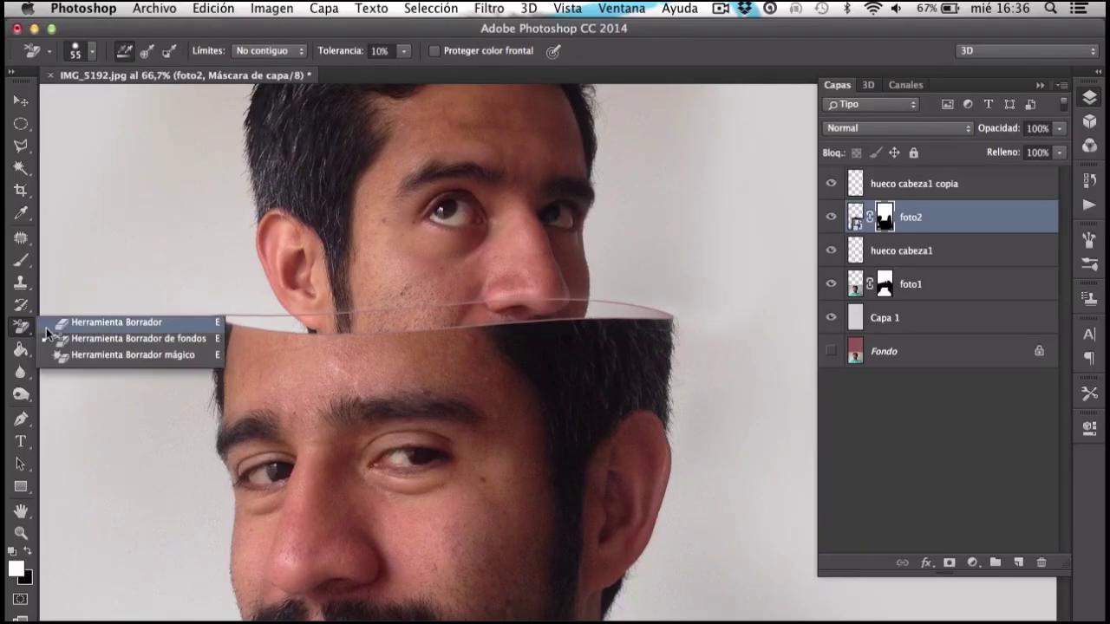
click(148, 321)
Reveal the reddish rim inside the cut up to the ear with the eraser
scroll(638, 317, up, 3)
mouse_move(588, 322)
mouse_down()
mouse_move(574, 339)
mouse_move(457, 310)
mouse_up()
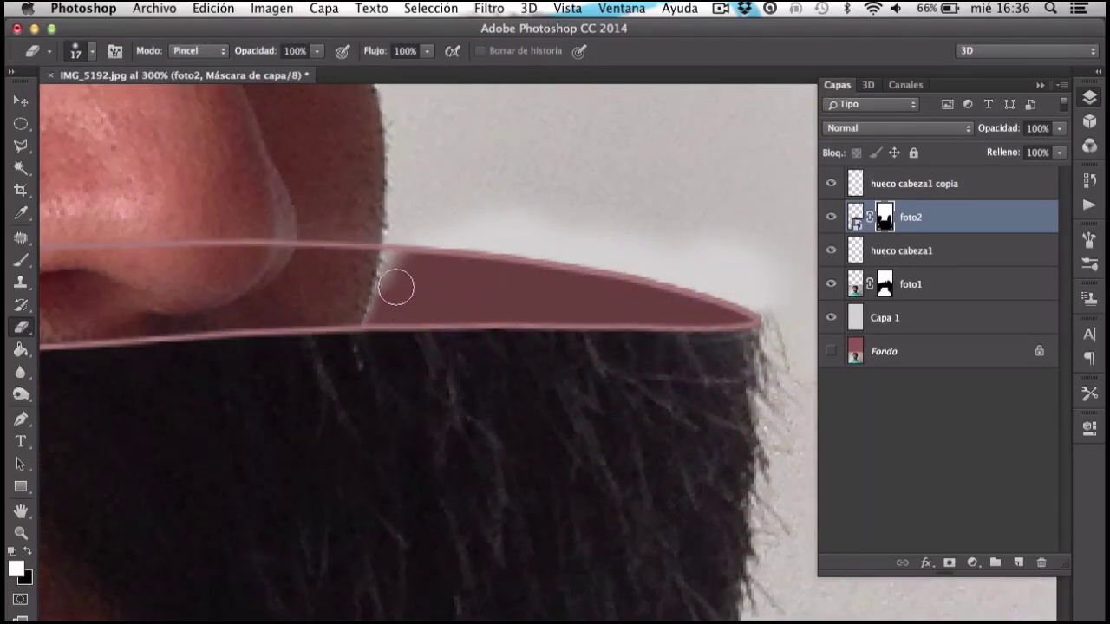
scroll(399, 325, left, 10)
scroll(486, 334, left, 2)
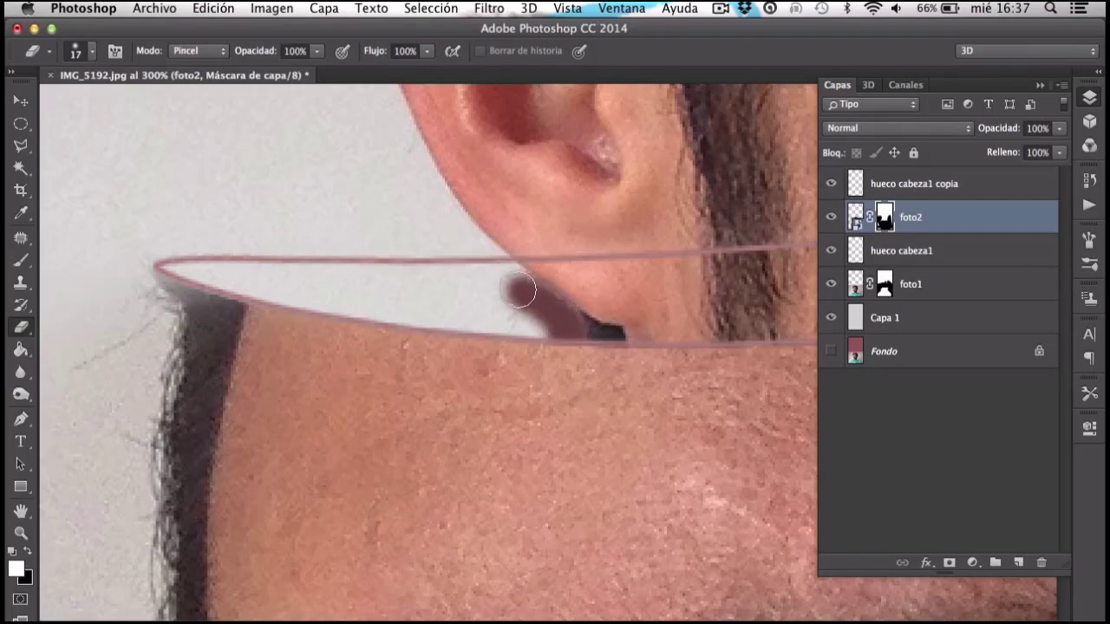
mouse_move(222, 285)
mouse_down()
mouse_move(199, 300)
mouse_move(518, 327)
mouse_up()
key(ctrl+minus)
key(ctrl+minus)
key(ctrl+minus)
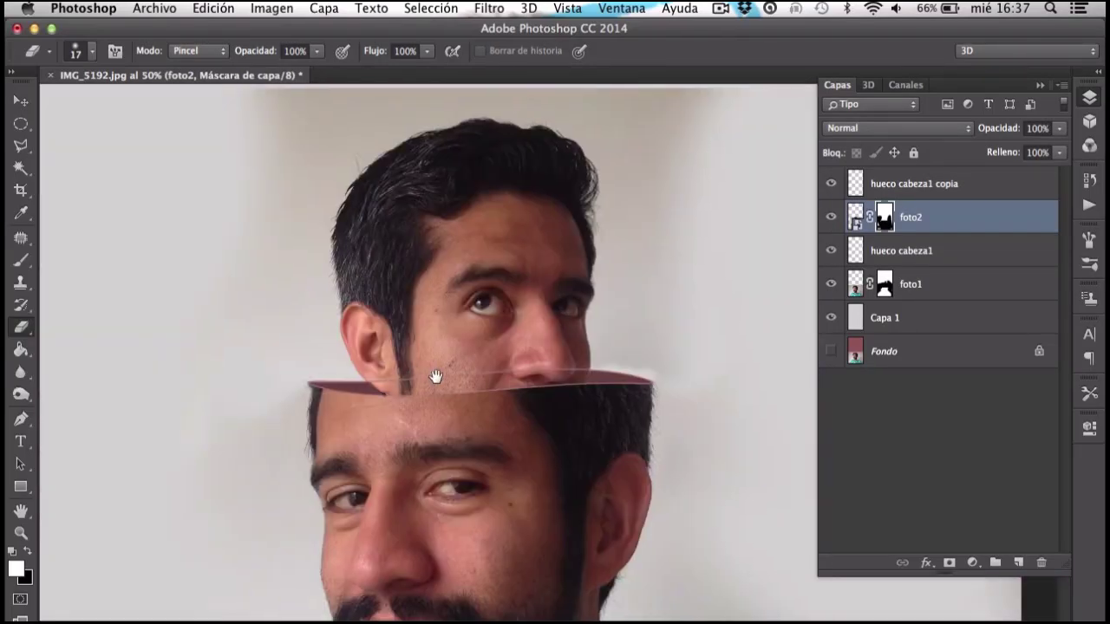
key(ctrl+minus)
key(bracketright)
key(bracketright)
key(bracketright)
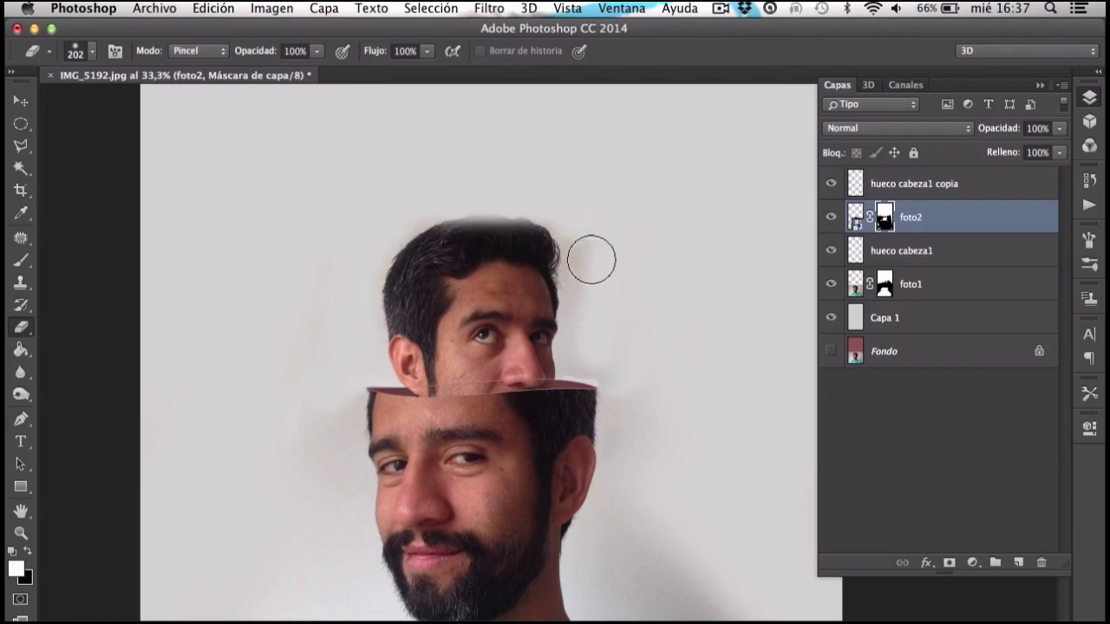
Start renaming the top band copy layer
key(ctrl+plus)
key(v)
double_click(876, 184)
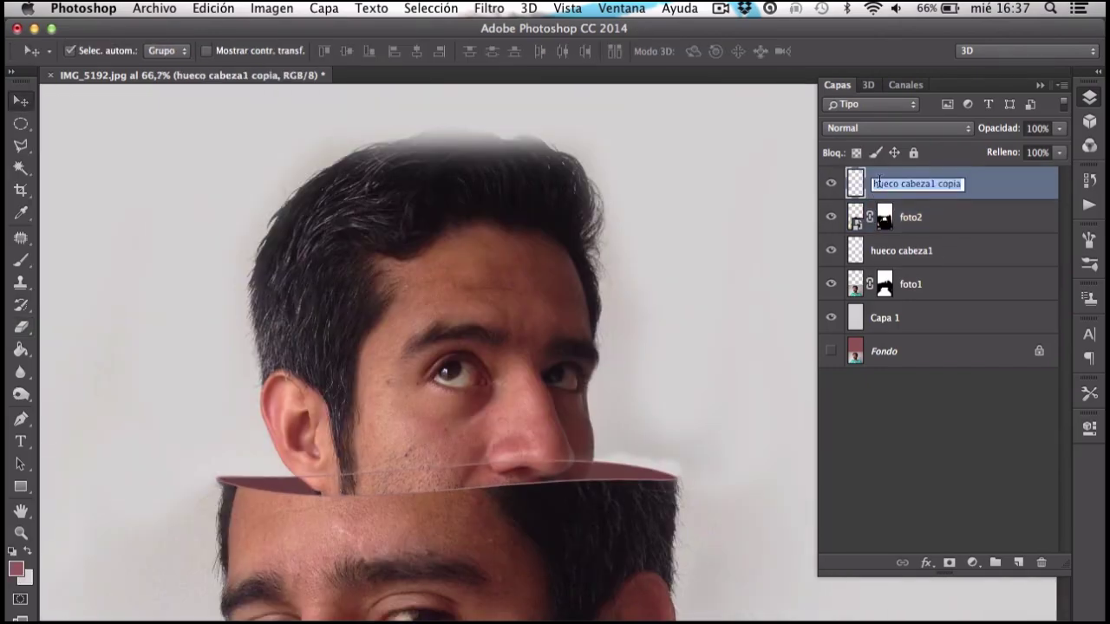
text(linea hueco 1)
Clean up foto2's mask along the cut edge with a smaller eraser brush
key(ctrl+plus)
key(ctrl+plus)
key(ctrl+plus)
key(e)
right_click(468, 351)
key(Return)
drag(99, 433, 438, 434)
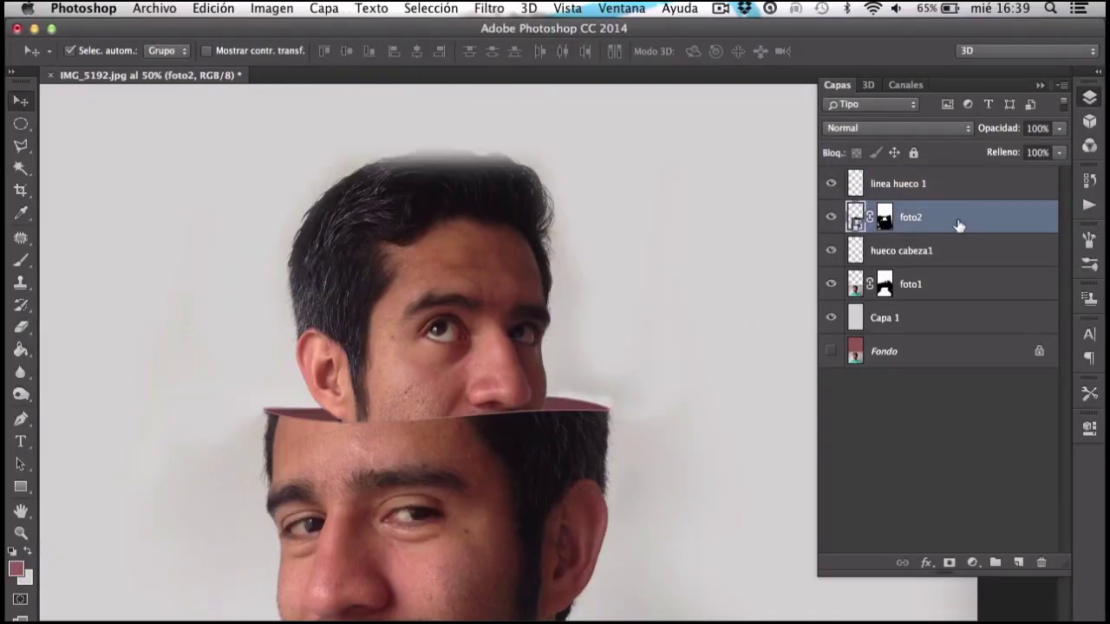
key(ctrl+plus)
key(ctrl+plus)
key(ctrl+plus)
key(e)
right_click(625, 382)
key(Return)
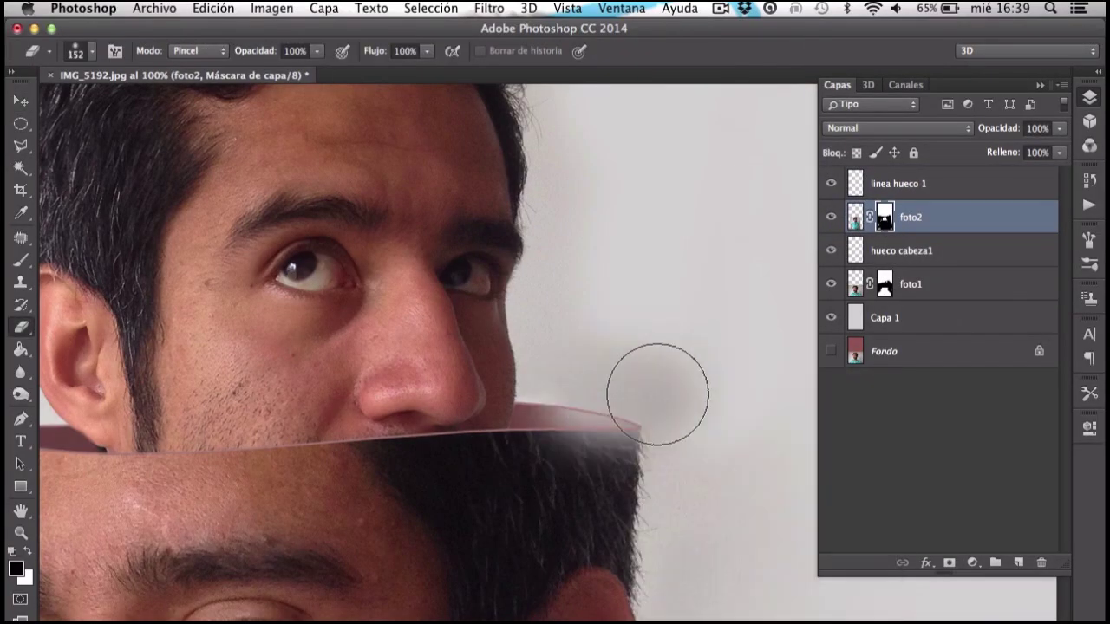
Burn foto2's stubble and skin just above the cut darker
scroll(679, 308, left, 5)
alt+click(831, 216)
alt+click(830, 217)
alt+click(830, 217)
alt+click(831, 217)
scroll(398, 453, right, 5)
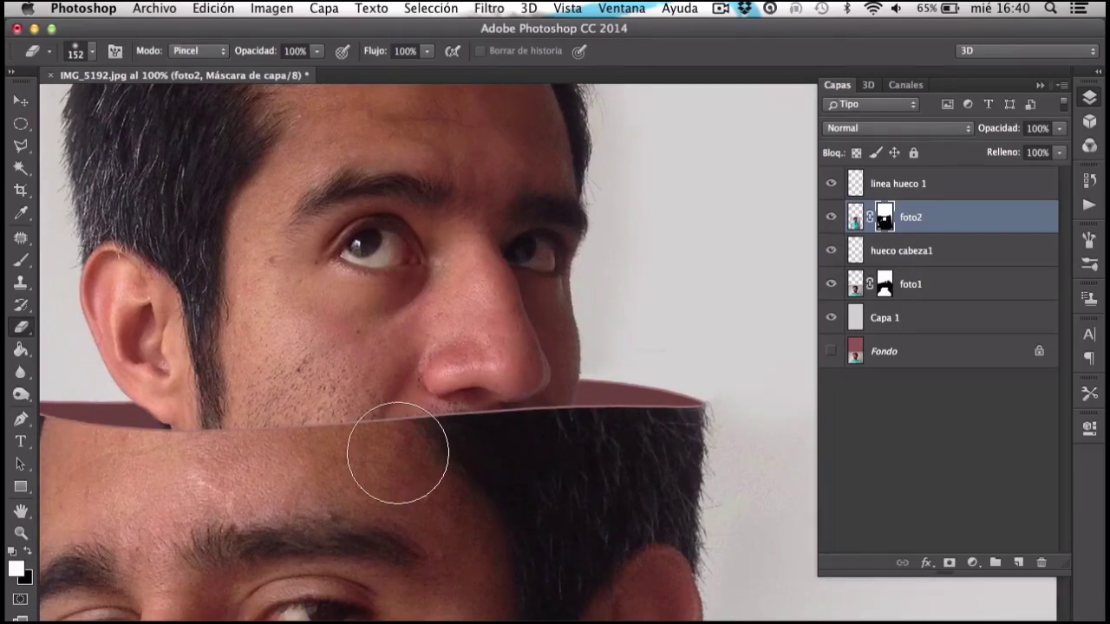
drag(21, 395, 113, 405)
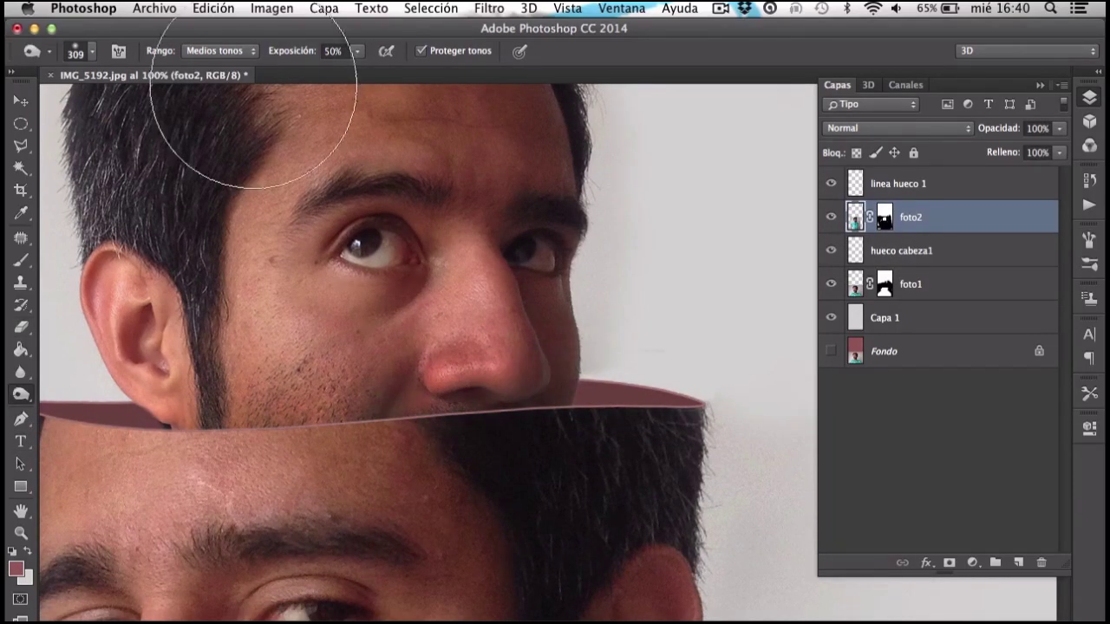
drag(299, 503, 205, 166)
drag(297, 475, 174, 503)
key(super+minus)
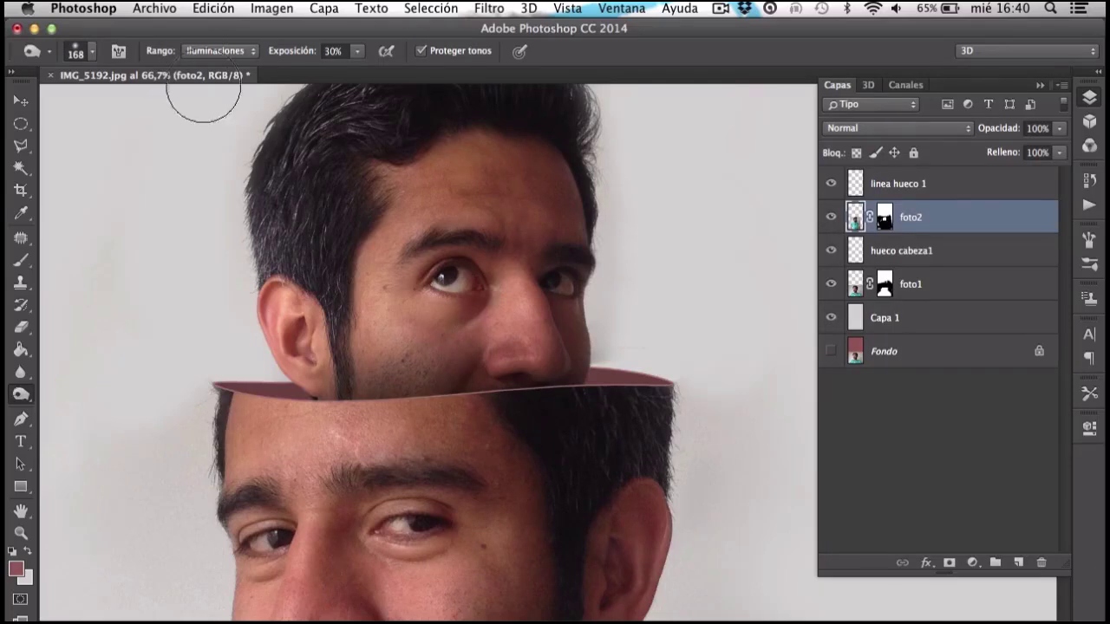
key(super+minus)
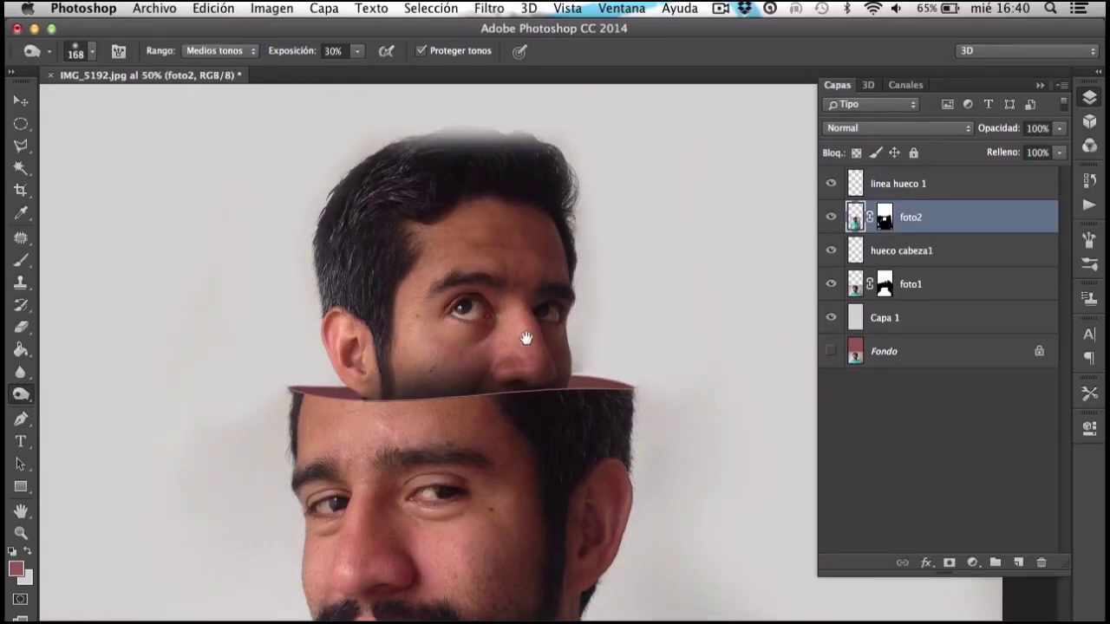
Add a new empty layer above foto2
key(m)
key(super+plus)
key(super+plus)
key(super+shift+alt+n)
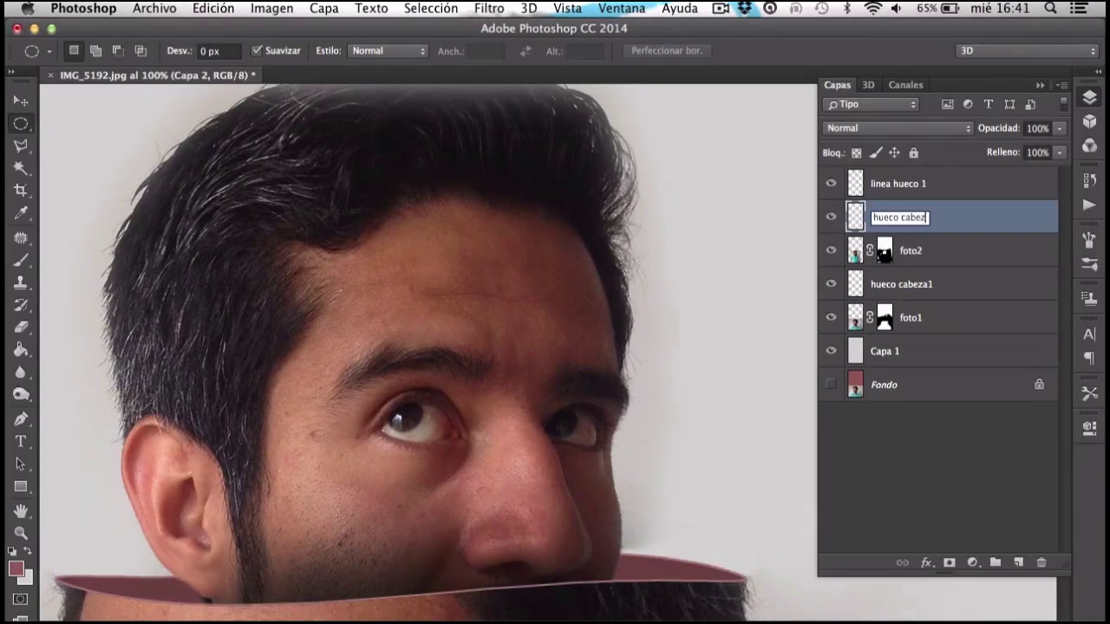
Fill a thin ellipse with the reddish colour and warp the elliptical selection
key(g)
click(262, 300)
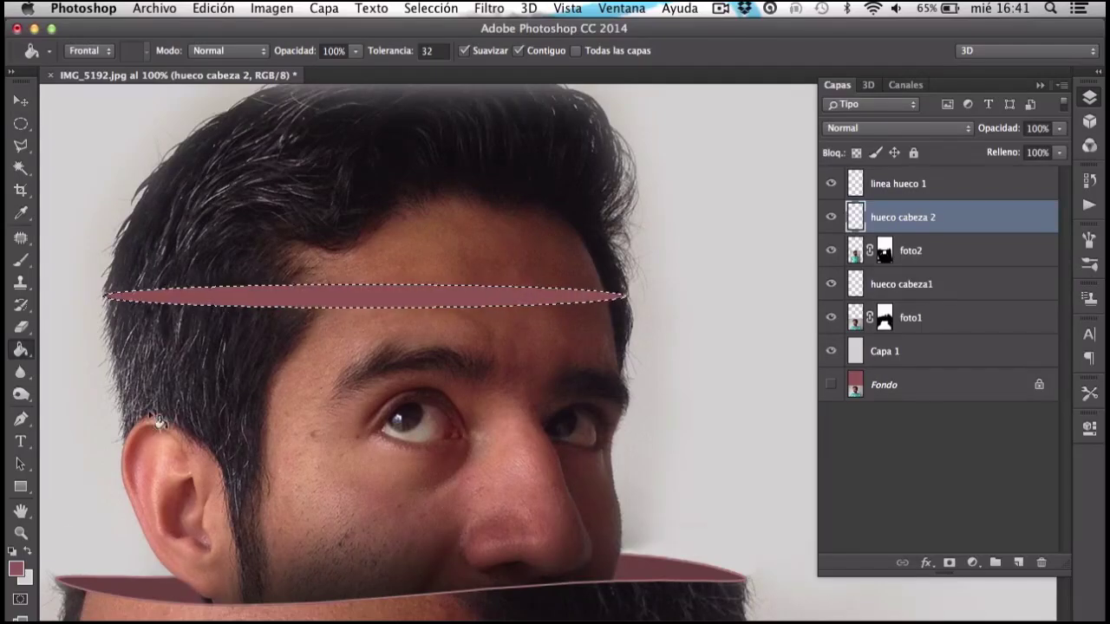
key(m)
right_click(384, 293)
click(471, 488)
click(783, 50)
click(139, 50)
click(246, 247)
key(Return)
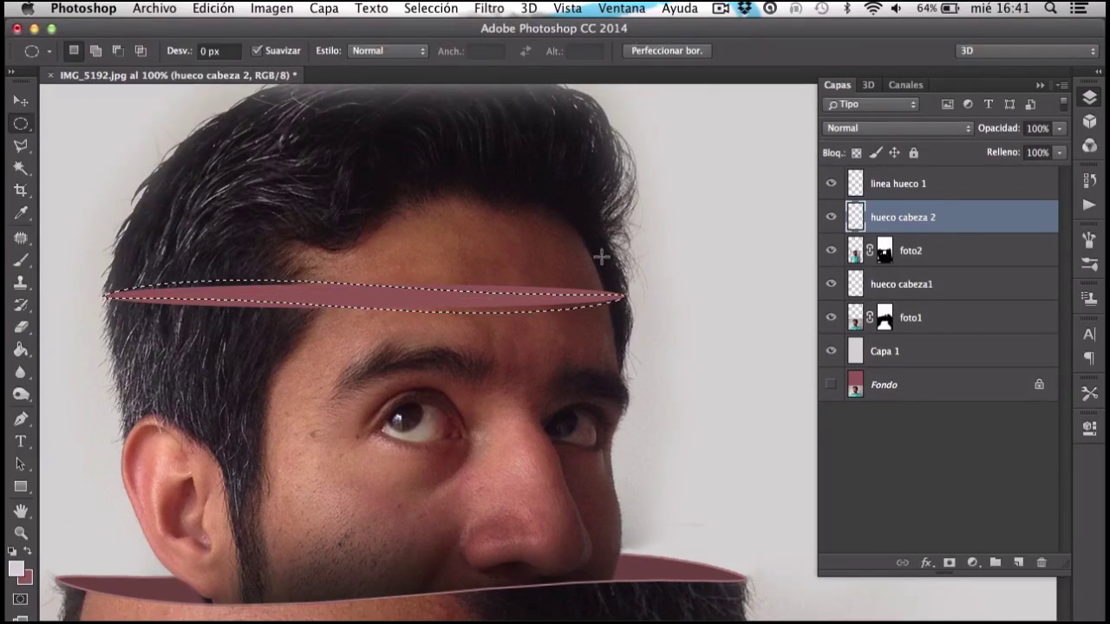
Warp the selection with the Bandera style and fill the curved band red
right_click(548, 287)
click(607, 486)
click(783, 50)
click(139, 51)
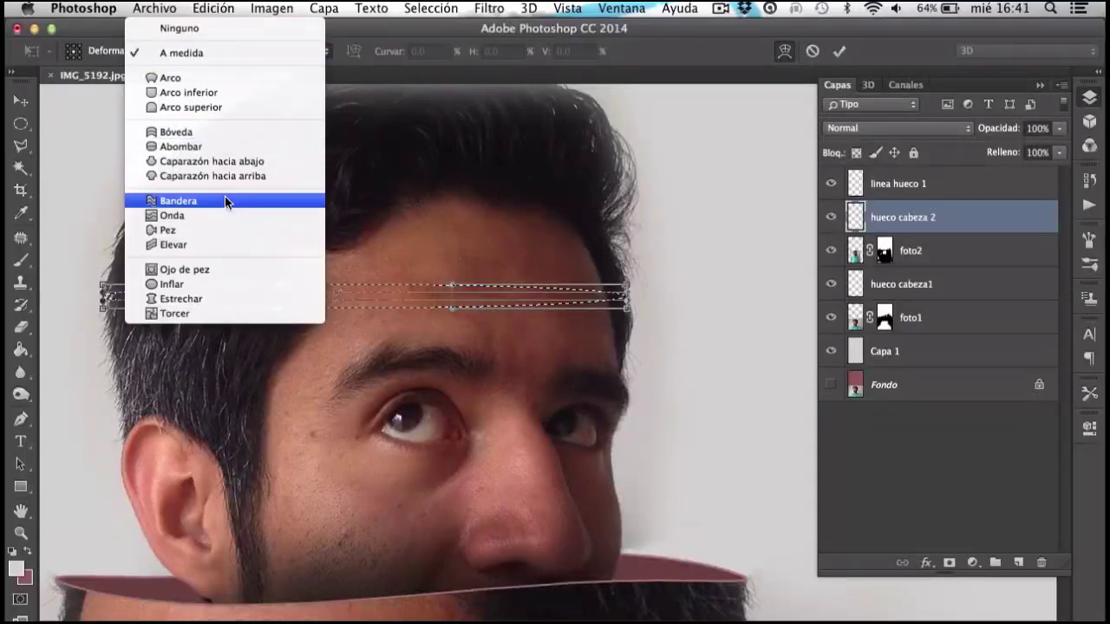
click(224, 199)
click(838, 50)
click(20, 350)
key(x)
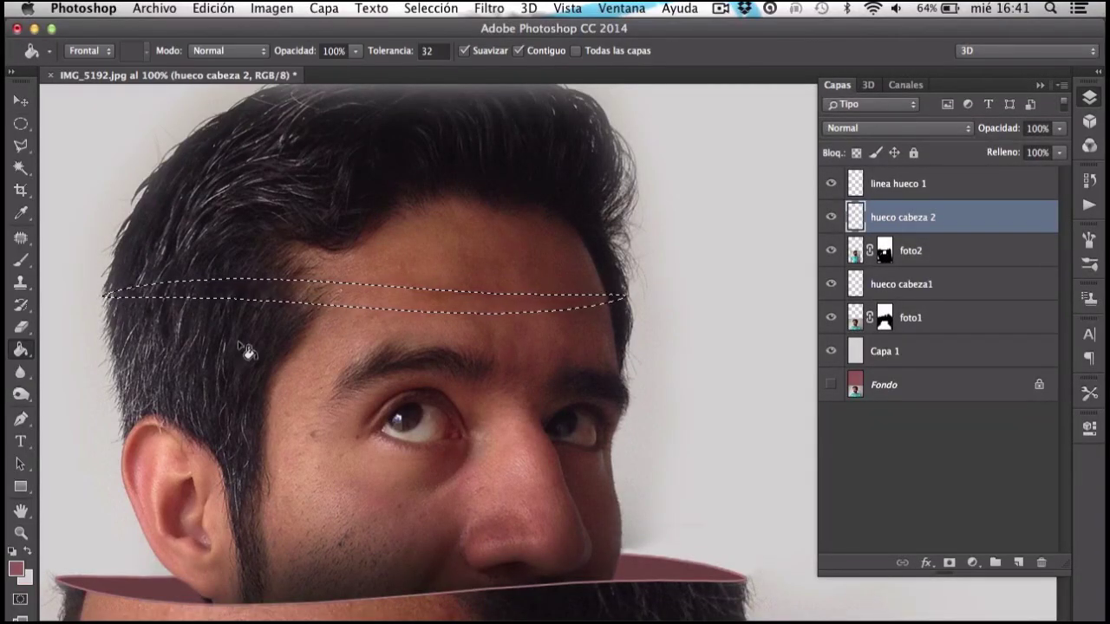
click(243, 295)
Deselect and move linea hueco 1 below hueco cabeza 2
key(v)
click(430, 9)
click(442, 39)
drag(954, 184, 956, 222)
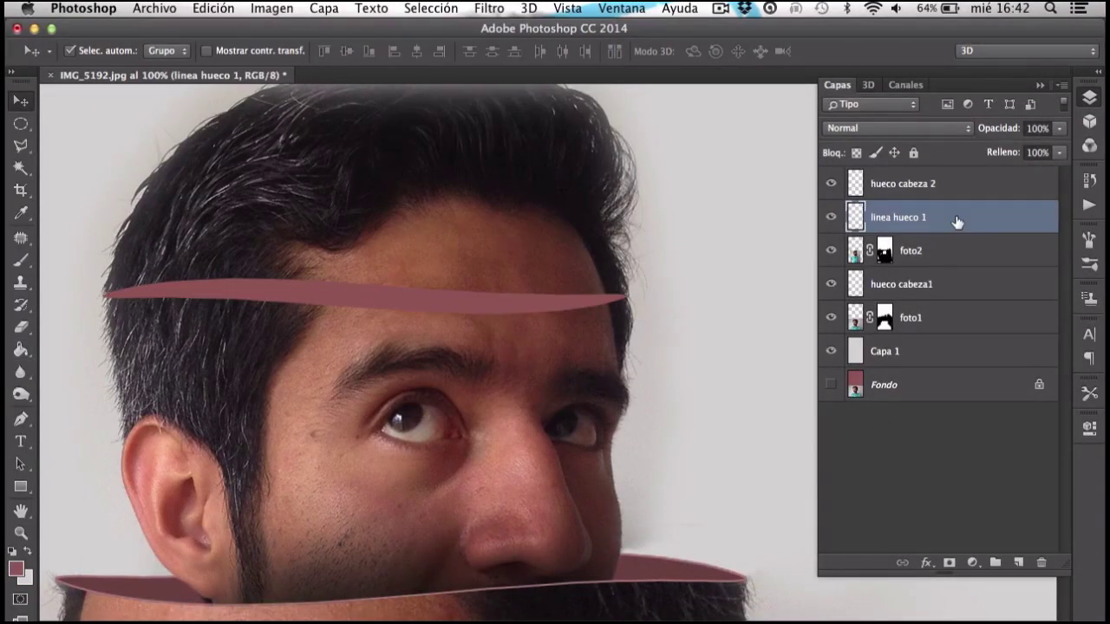
Erase foto2's hair above the red band on its layer mask
click(884, 251)
key(e)
scroll(425, 161, up, 3)
right_click(639, 212)
mouse_move(425, 165)
mouse_down()
mouse_move(639, 216)
mouse_move(216, 247)
mouse_up()
Hide foto2's hair above the red band and burn tones on the hueco cabeza1 layer
drag(651, 347, 163, 336)
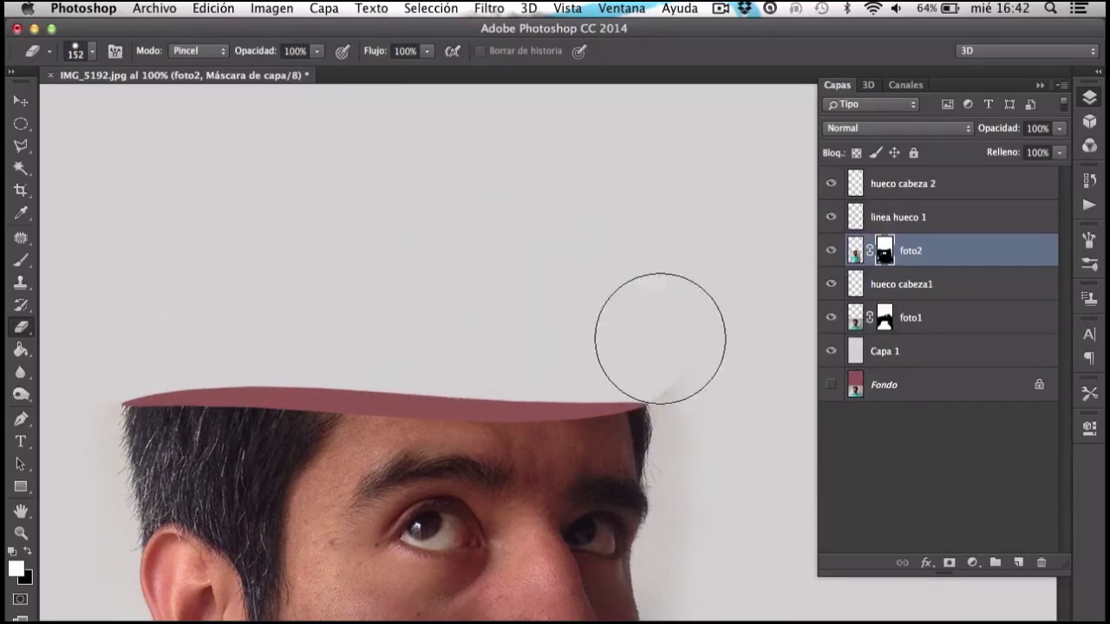
key(v)
mouse_move(530, 379)
mouse_down()
mouse_move(488, 234)
mouse_move(482, 255)
mouse_up()
click(701, 440)
key(o)
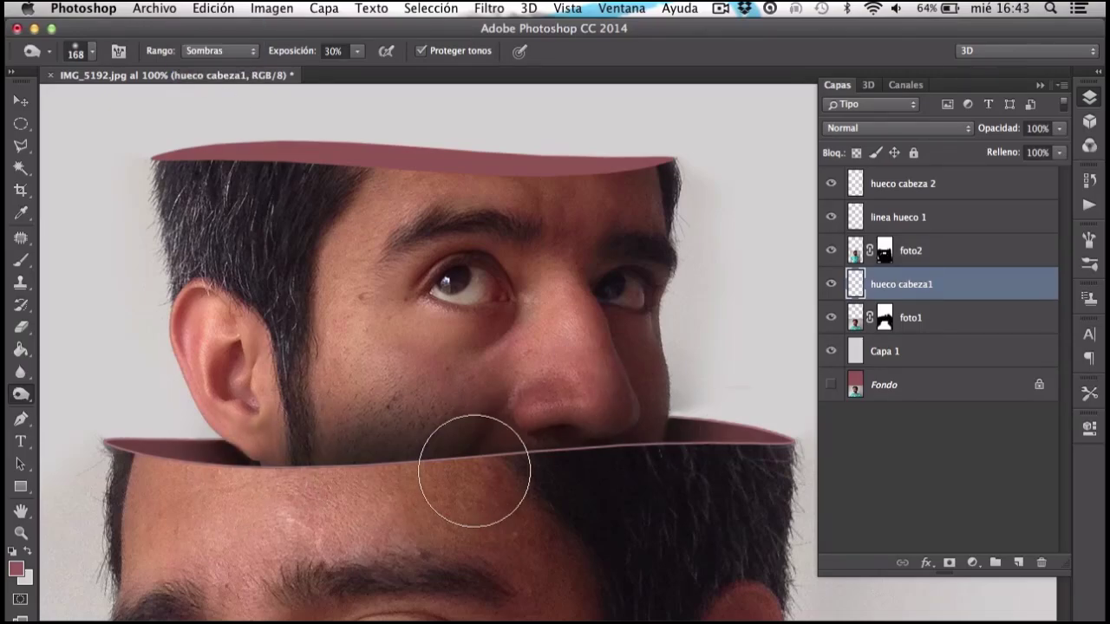
key(v)
Drag IMG_5196.jpg in from Finder as a new layer and scale it to about 44%
key(super+minus)
key(super+Tab)
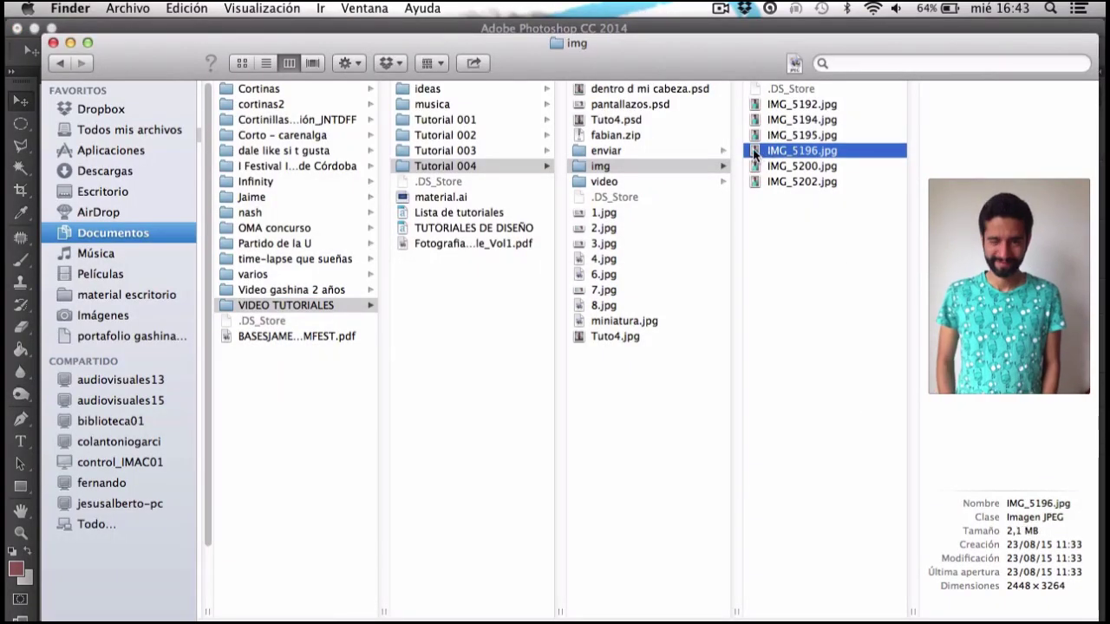
drag(754, 154, 555, 346)
drag(755, 189, 598, 312)
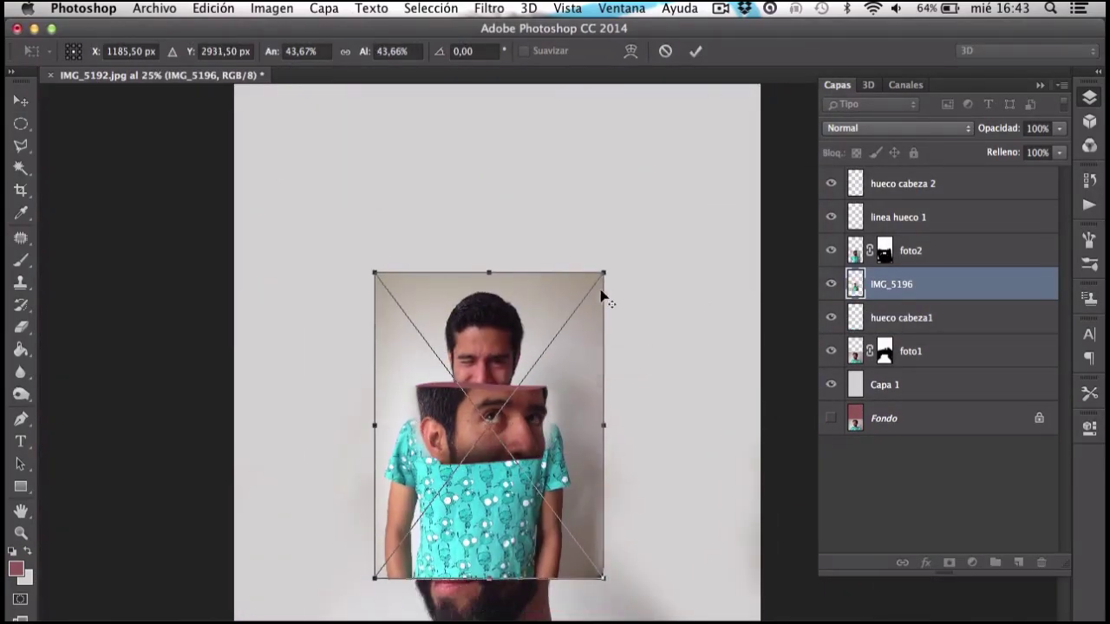
Enlarge IMG_5196 to about 64%, position and commit it, and move it to the top of the stack
drag(604, 272, 664, 220)
drag(607, 373, 596, 396)
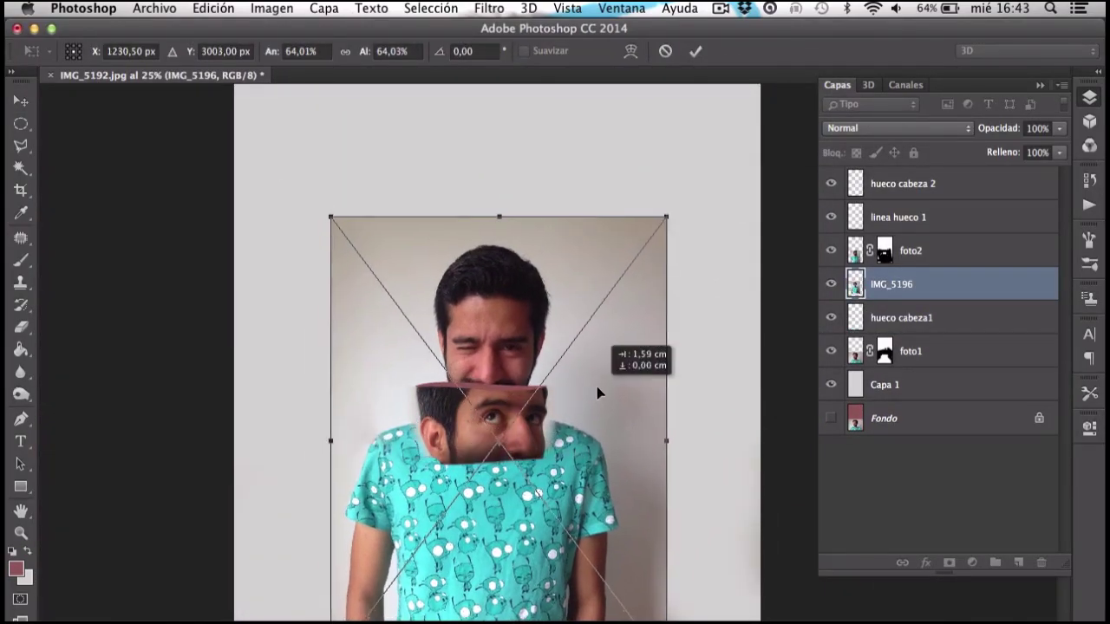
key(Return)
drag(893, 283, 919, 173)
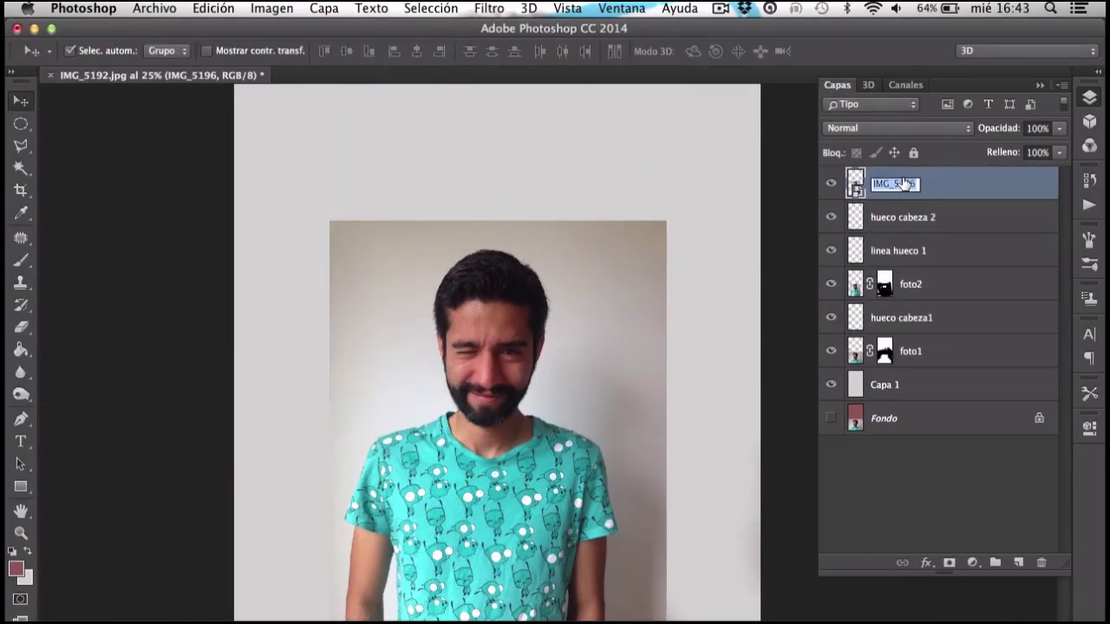
Erase the new photo's lower part to reveal the eye and ear slice beneath
key(e)
drag(607, 486, 649, 532)
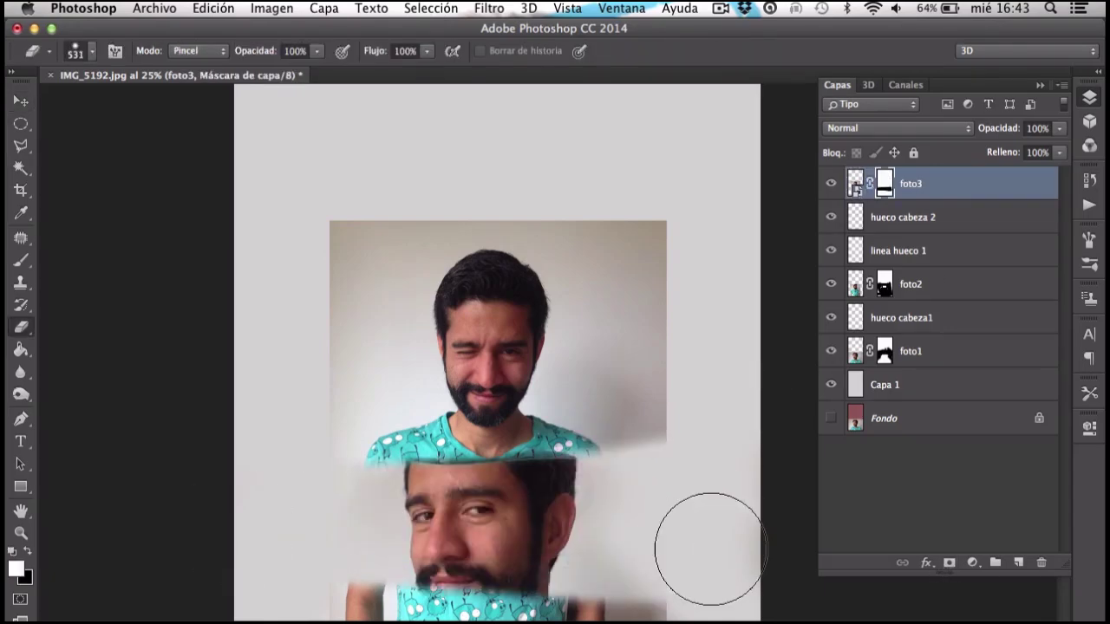
key(super+plus)
right_click(582, 471)
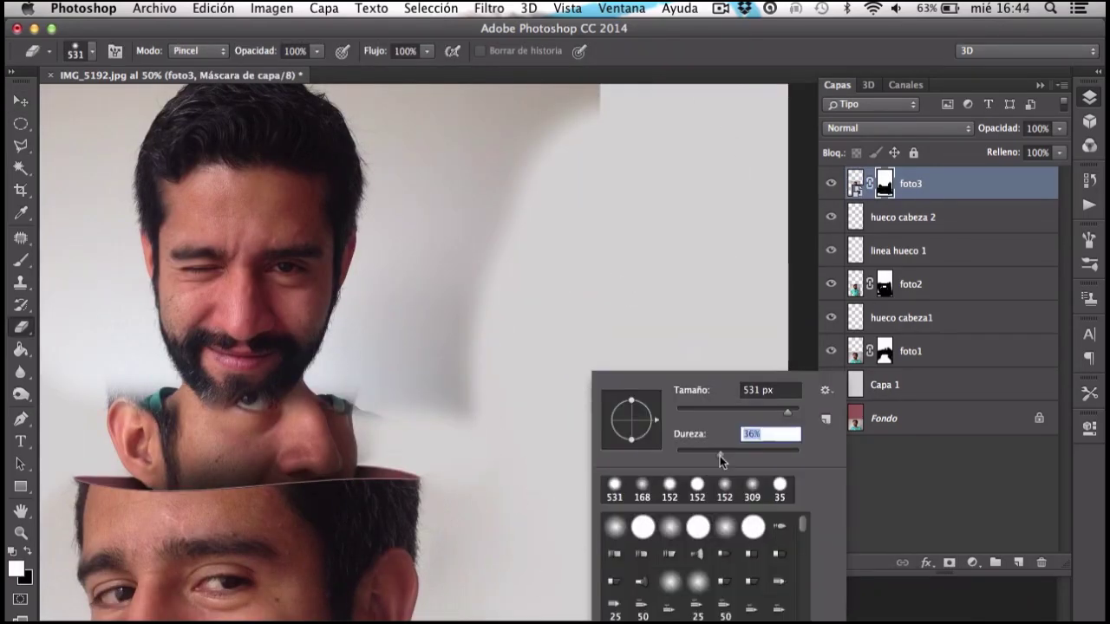
scroll(434, 347, up, 5)
scroll(347, 261, right, 3)
scroll(295, 182, down, 4)
scroll(294, 182, left, 5)
drag(520, 416, 400, 464)
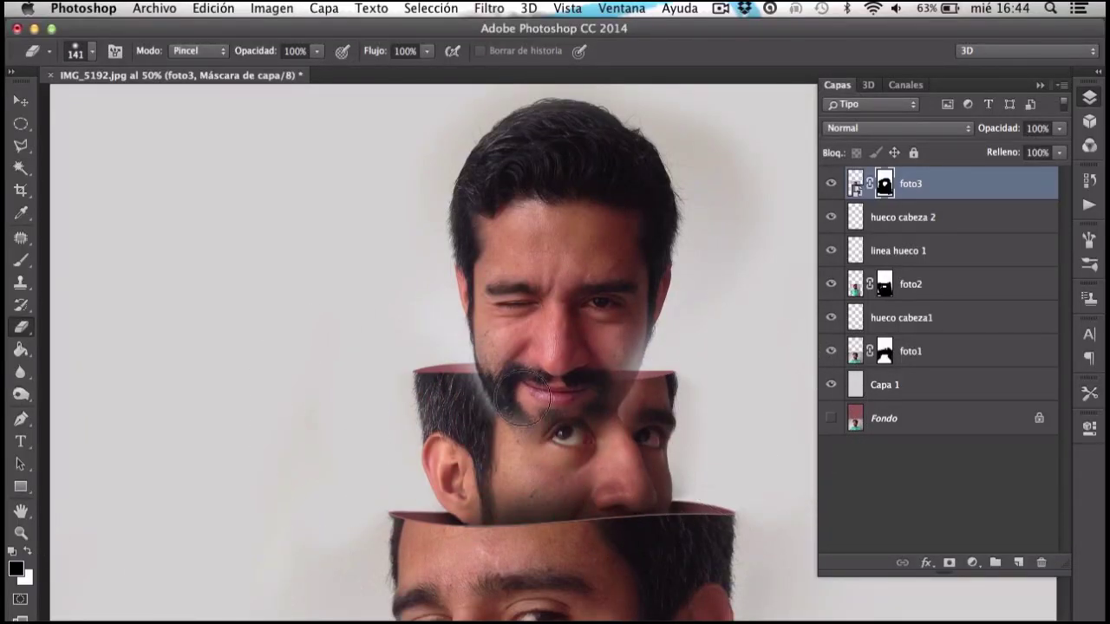
scroll(599, 369, down, 1)
Load the hueco cabeza 2 band outline as a selection and hide foto3's beard below it
key(v)
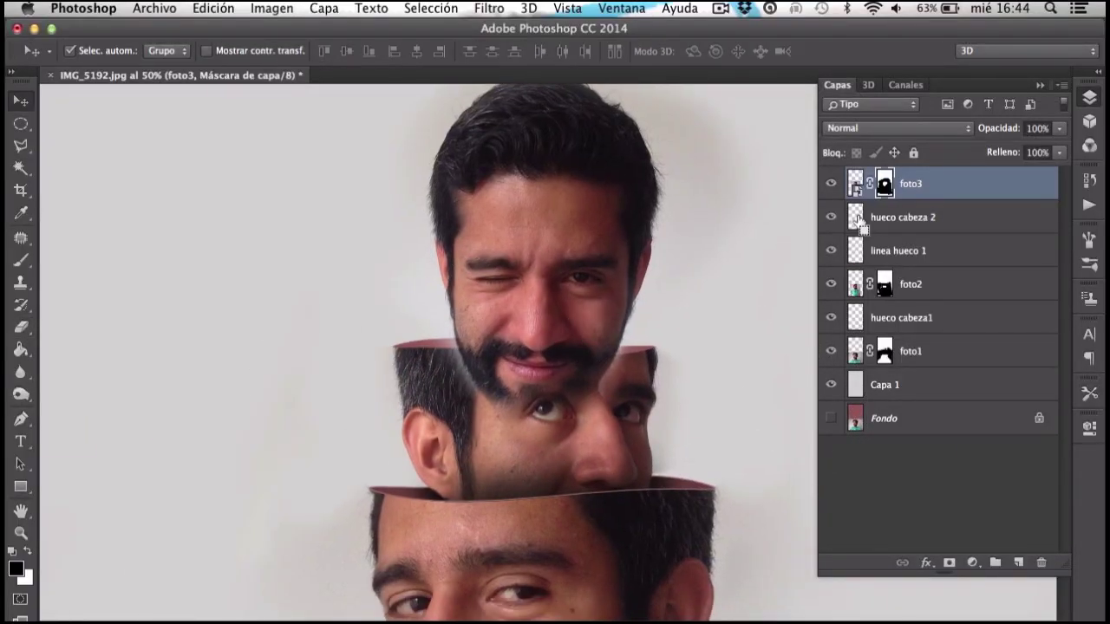
super+click(856, 250)
super+click(541, 357)
key(e)
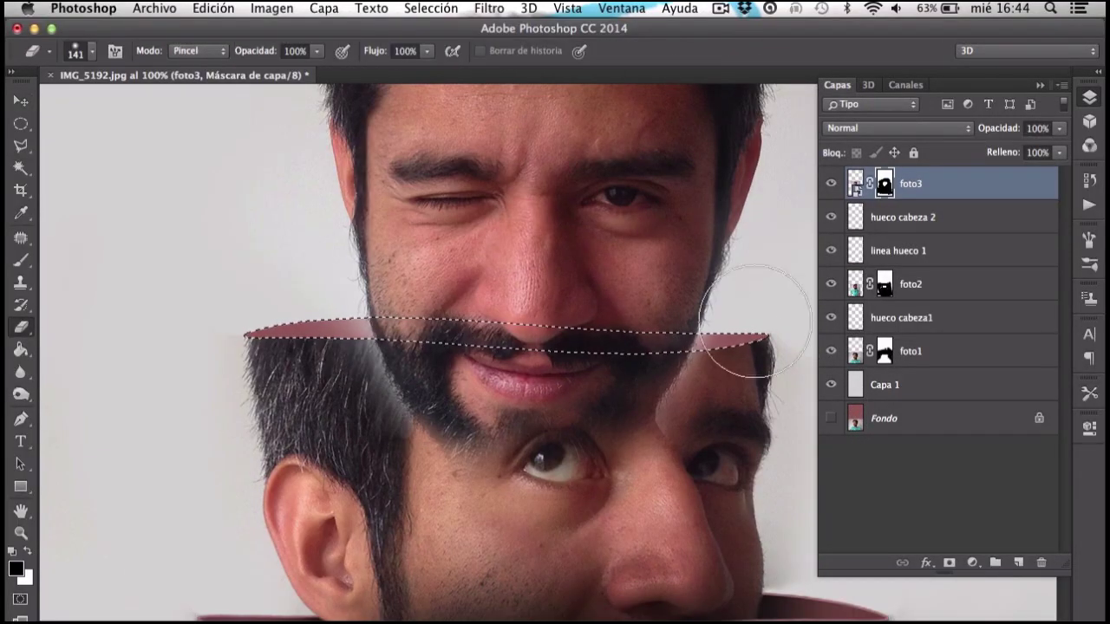
key(x)
mouse_move(595, 393)
mouse_down()
mouse_move(587, 401)
mouse_move(390, 384)
mouse_up()
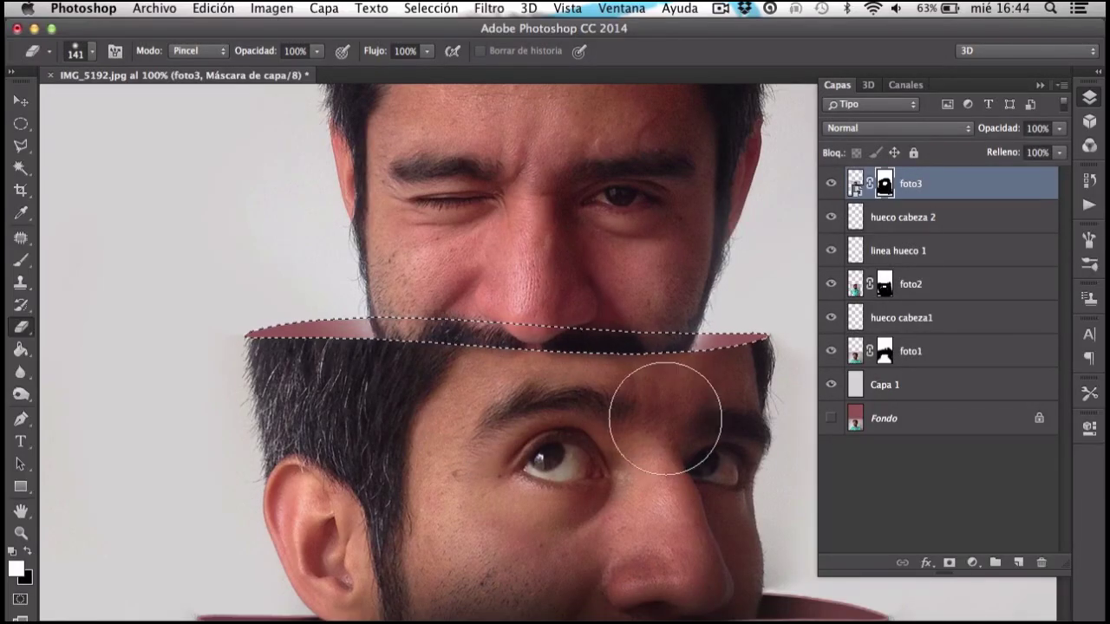
key(x)
Zoom in on the seam and enlarge the eraser brush to 363 px
drag(694, 415, 641, 315)
scroll(697, 298, up, 2)
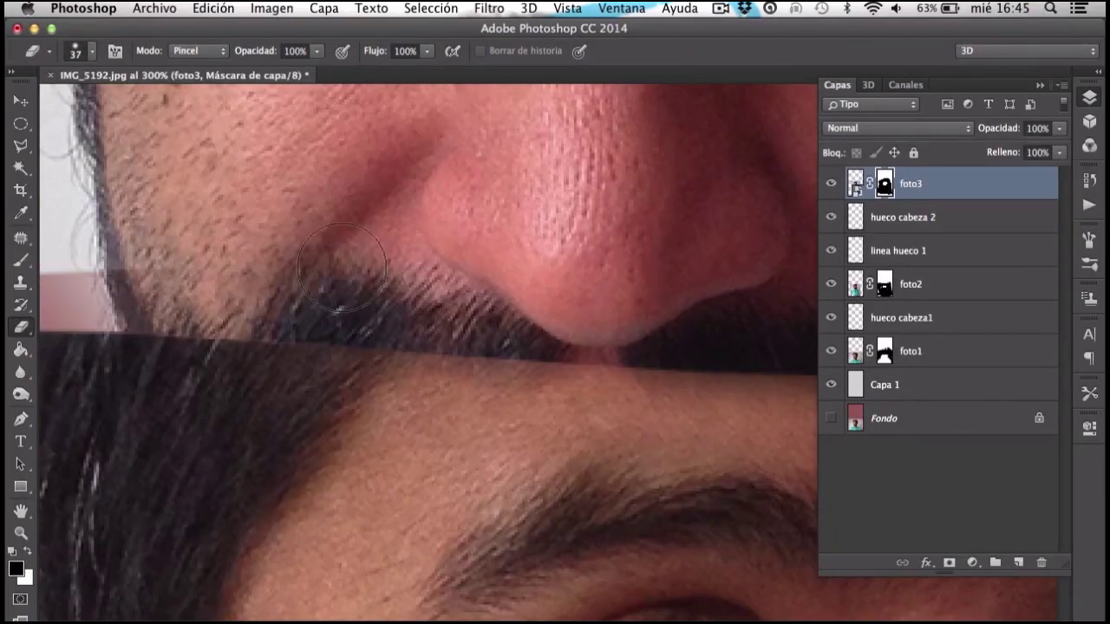
scroll(349, 312, down, 3)
scroll(349, 313, up, 4)
right_click(396, 341)
key(Escape)
scroll(408, 298, left, 10)
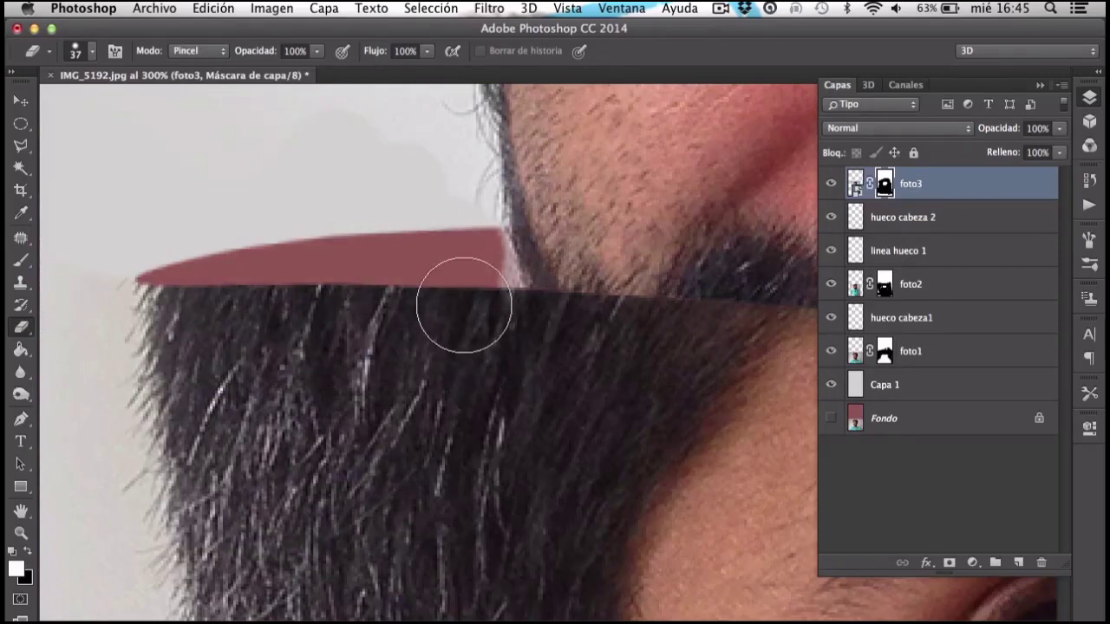
scroll(515, 341, down, 3)
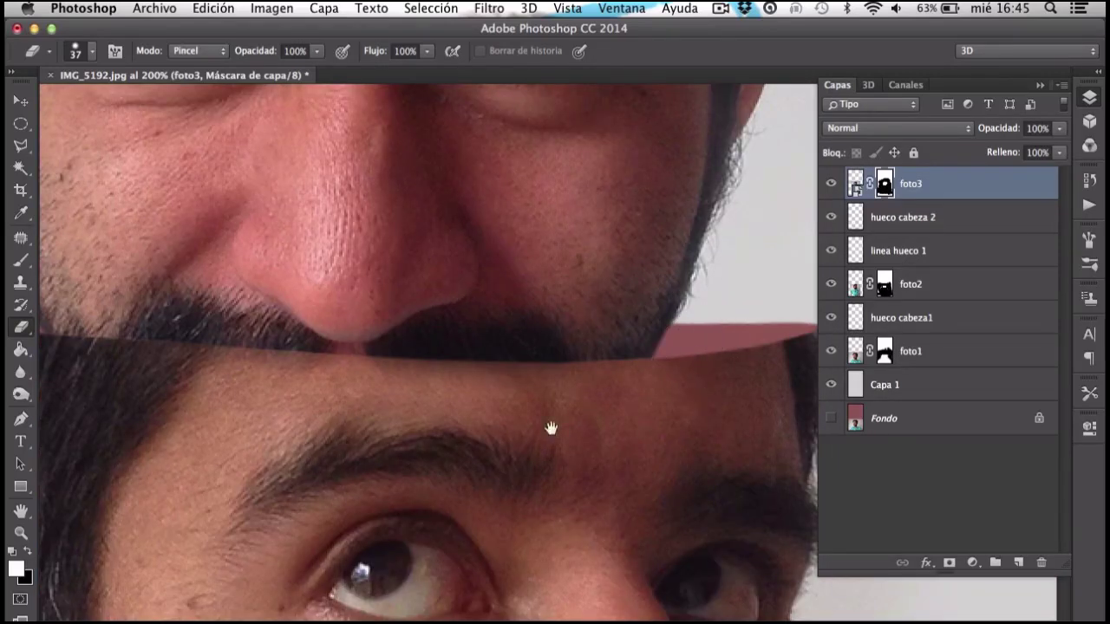
scroll(550, 431, down, 3)
scroll(466, 427, up, 2)
right_click(760, 280)
key(Return)
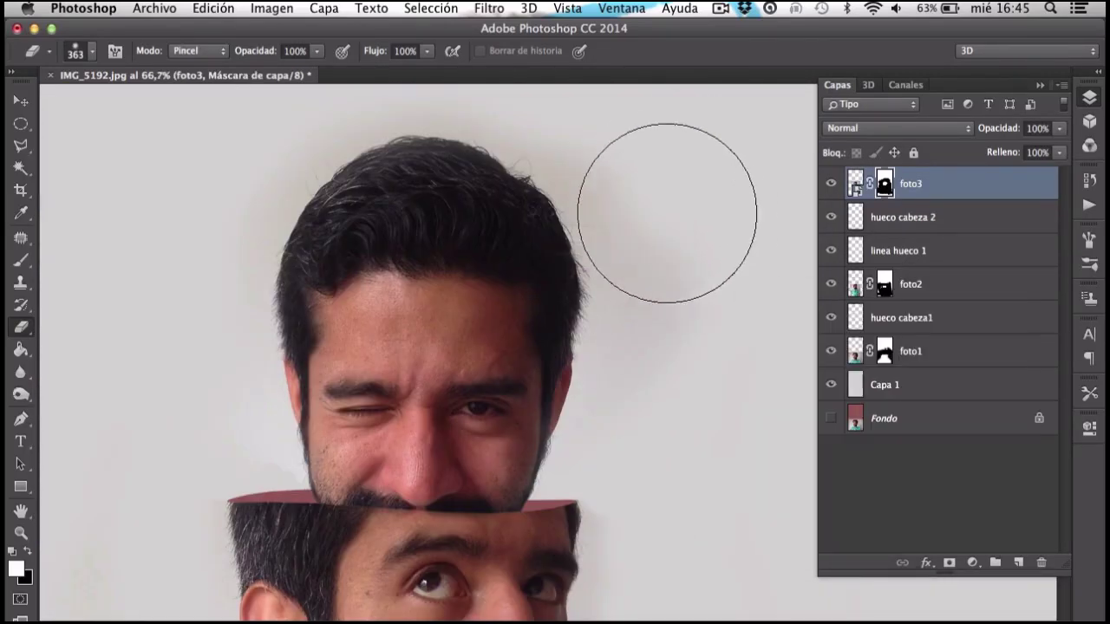
scroll(686, 214, up, 3)
scroll(613, 424, down, 3)
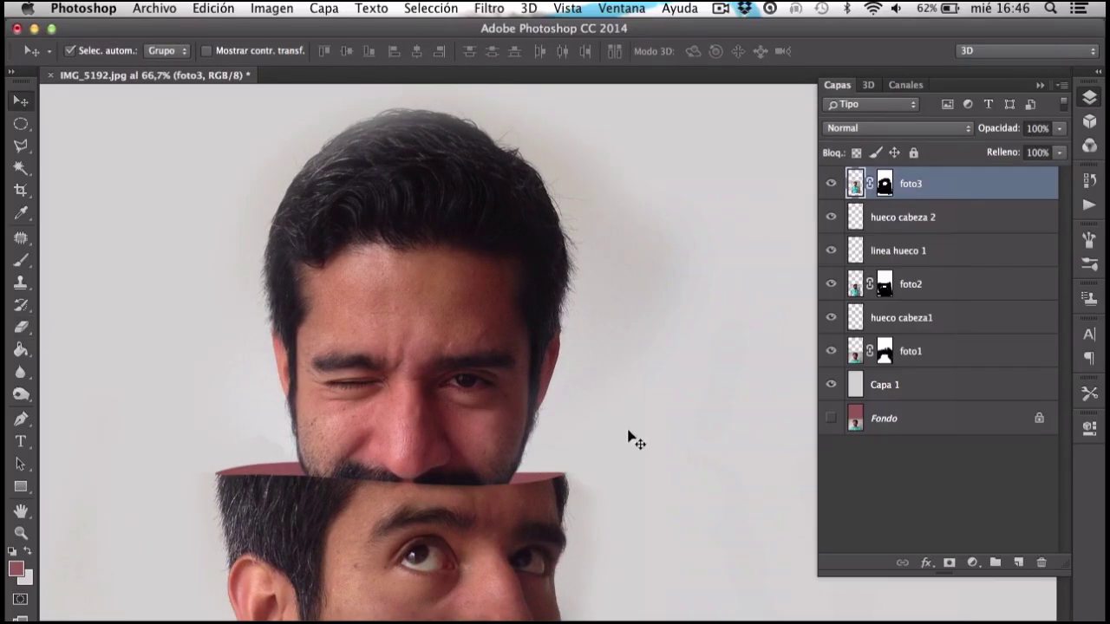
scroll(630, 442, up, 2)
Shrink the brush to 35 px and clean up foto3 along the beard seam
drag(642, 323, 565, 321)
scroll(563, 298, up, 3)
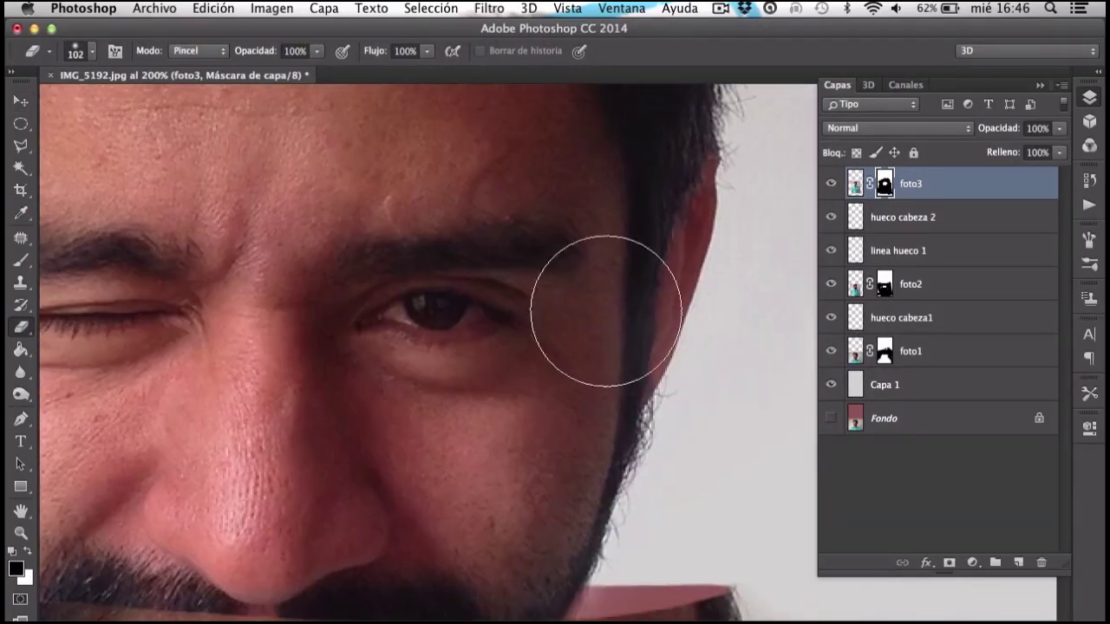
scroll(595, 272, up, 3)
scroll(633, 233, down, 6)
drag(716, 412, 712, 335)
right_click(711, 335)
key(Return)
drag(372, 394, 644, 353)
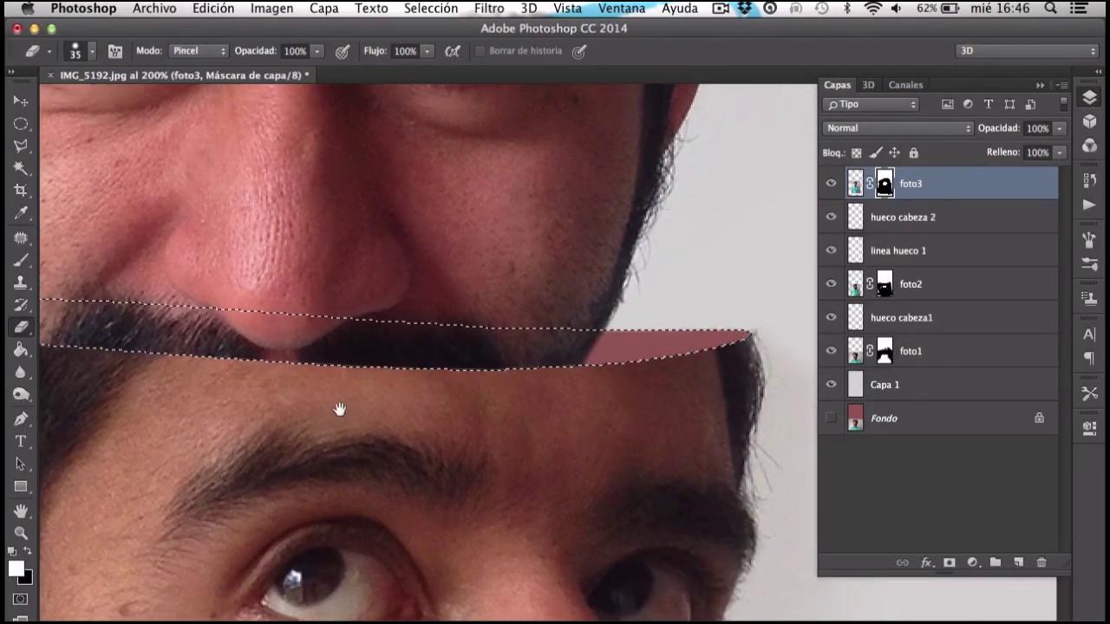
Drop the band selection and duplicate the hueco cabeza 2 layer with Ctrl+J
scroll(565, 414, left, 5)
scroll(590, 446, right, 4)
key(ctrl+d)
key(v)
key(ctrl+minus)
key(ctrl+minus)
click(902, 217)
key(ctrl+j)
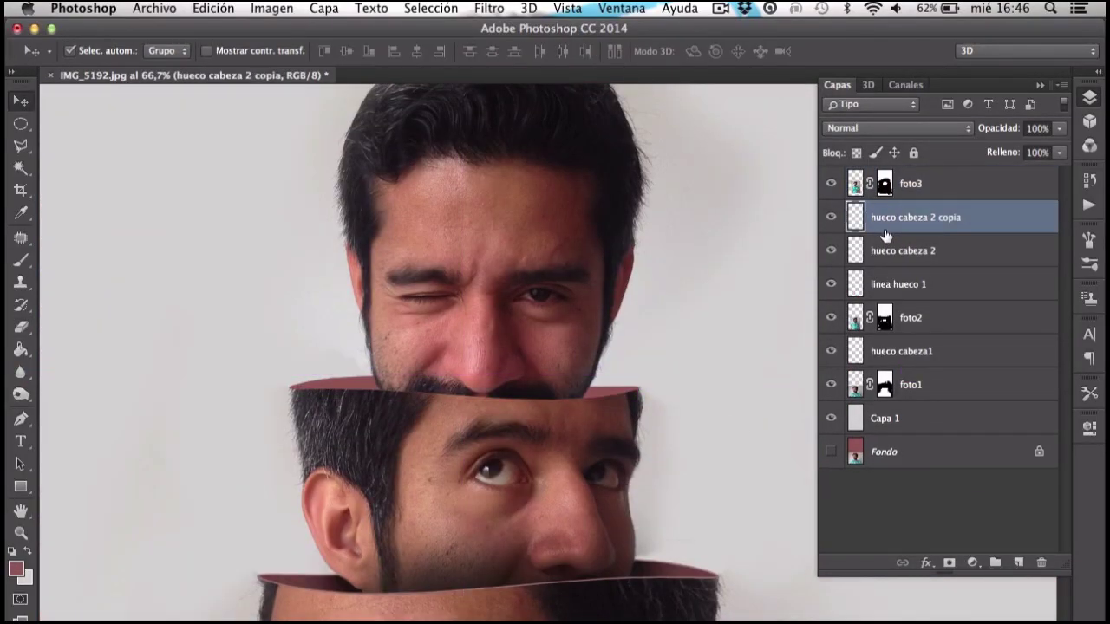
Contract the selection slightly and lighten the band copy to +37 with Hue/Saturation
click(431, 8)
click(664, 288)
key(Return)
click(271, 8)
click(533, 149)
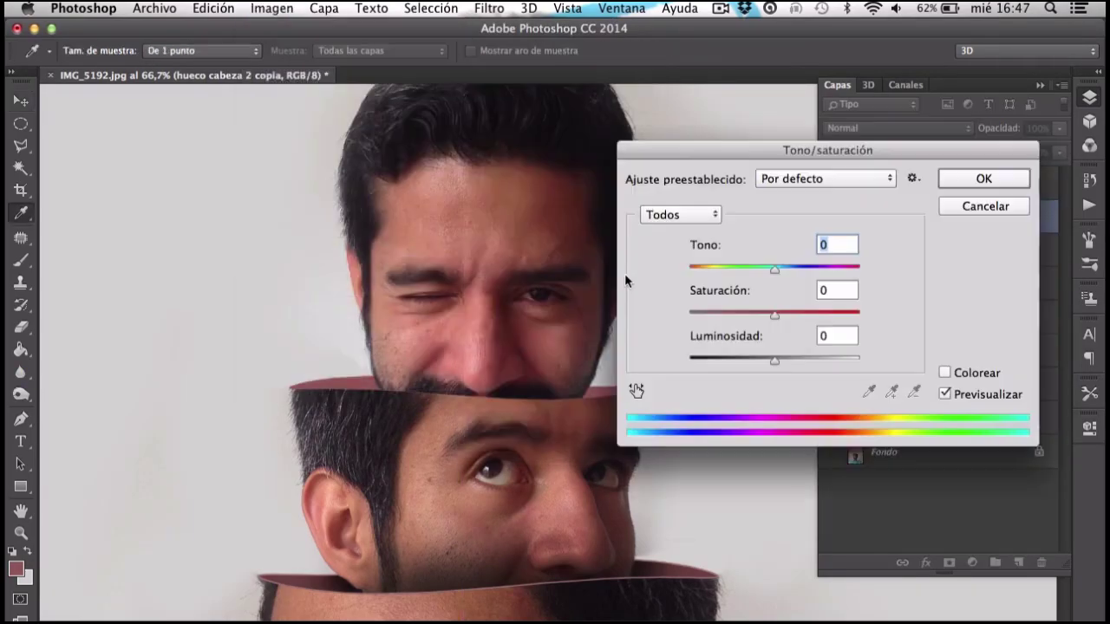
drag(775, 359, 806, 358)
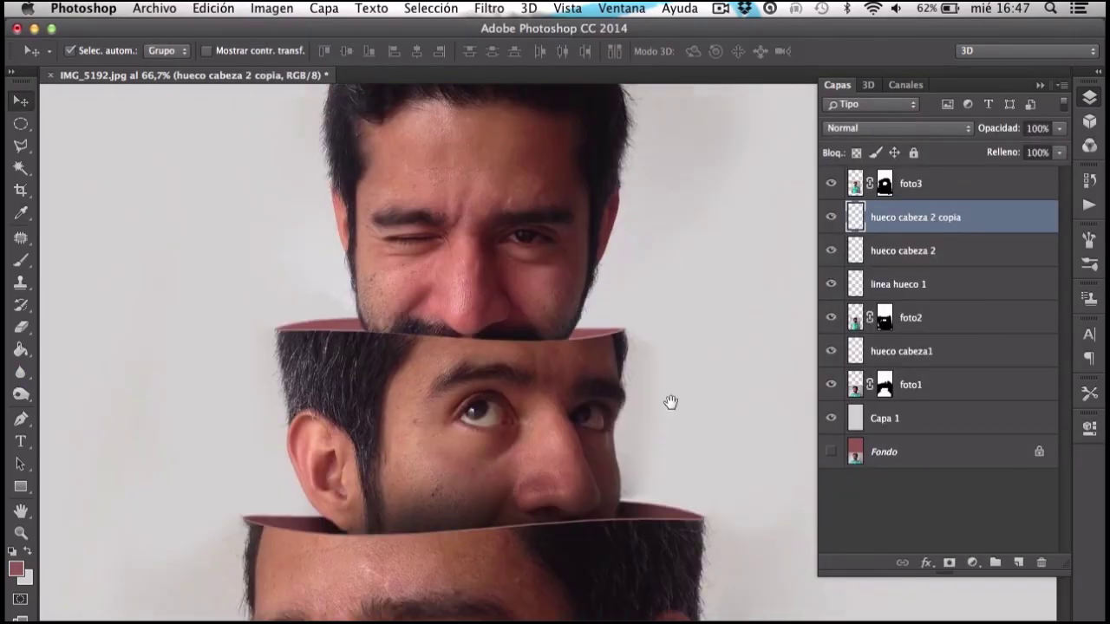
key(bracketleft)
key(bracketleft)
key(bracketleft)
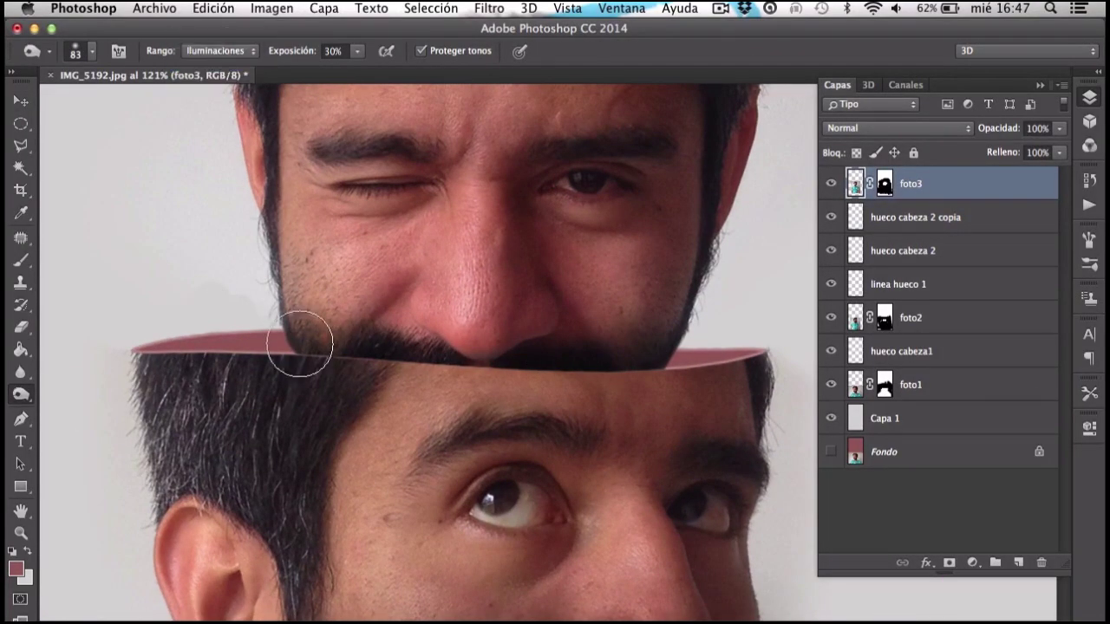
key(Return)
Move hueco cabeza 2 copia above foto3 and add an empty Capa 2 on top
ctrl+click(705, 365)
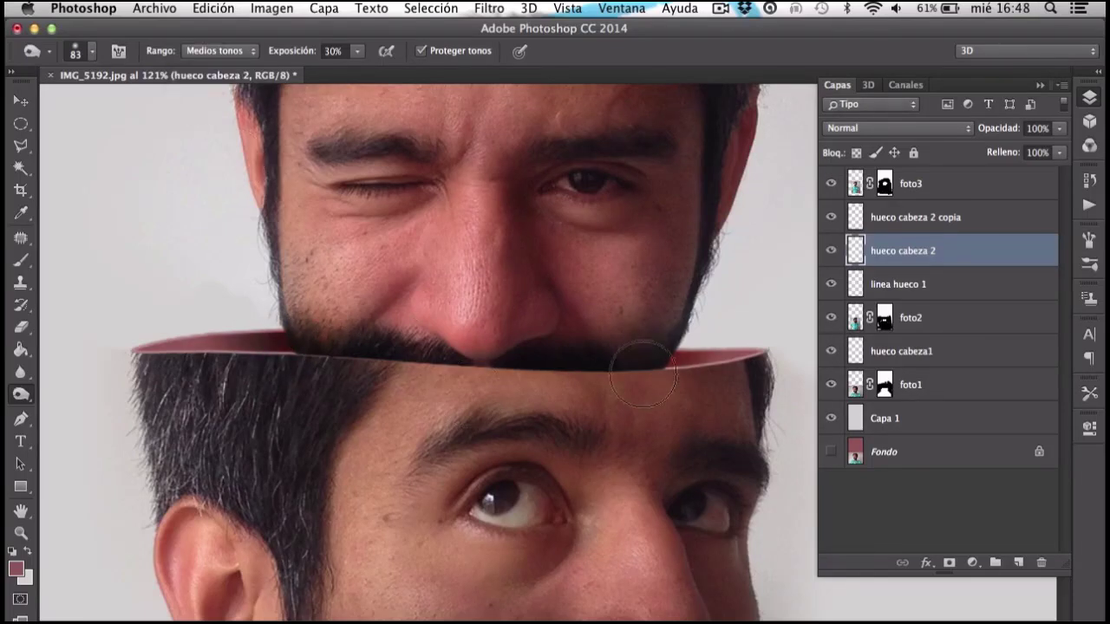
drag(930, 223, 930, 178)
key(e)
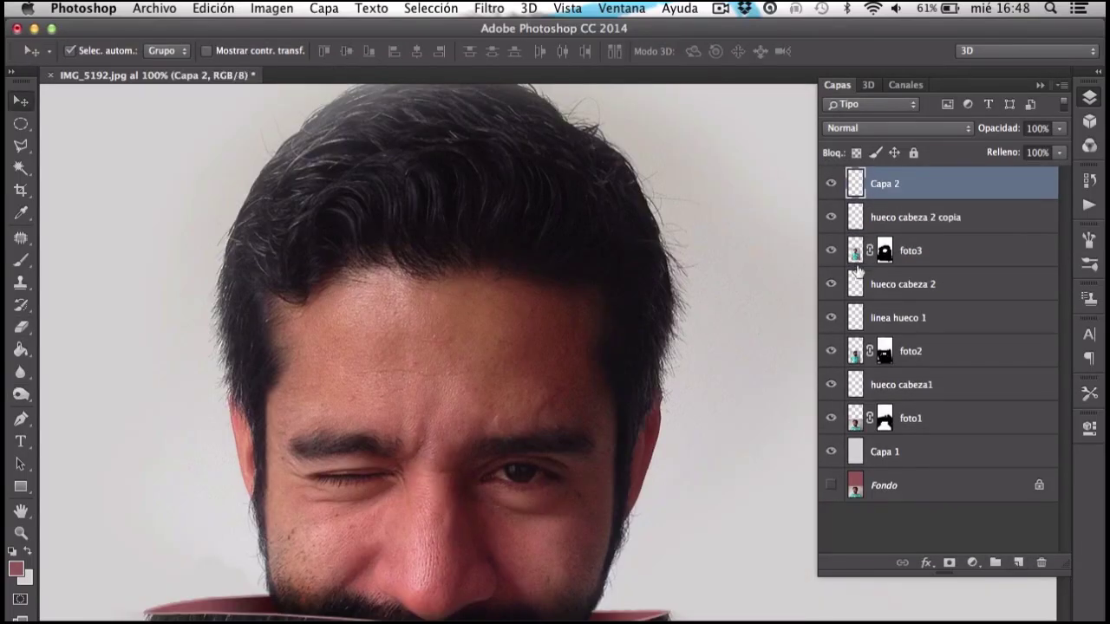
text(hueco cabeza3)
Draw an ellipse across the winking head's forehead and warp it with an arc style
key(m)
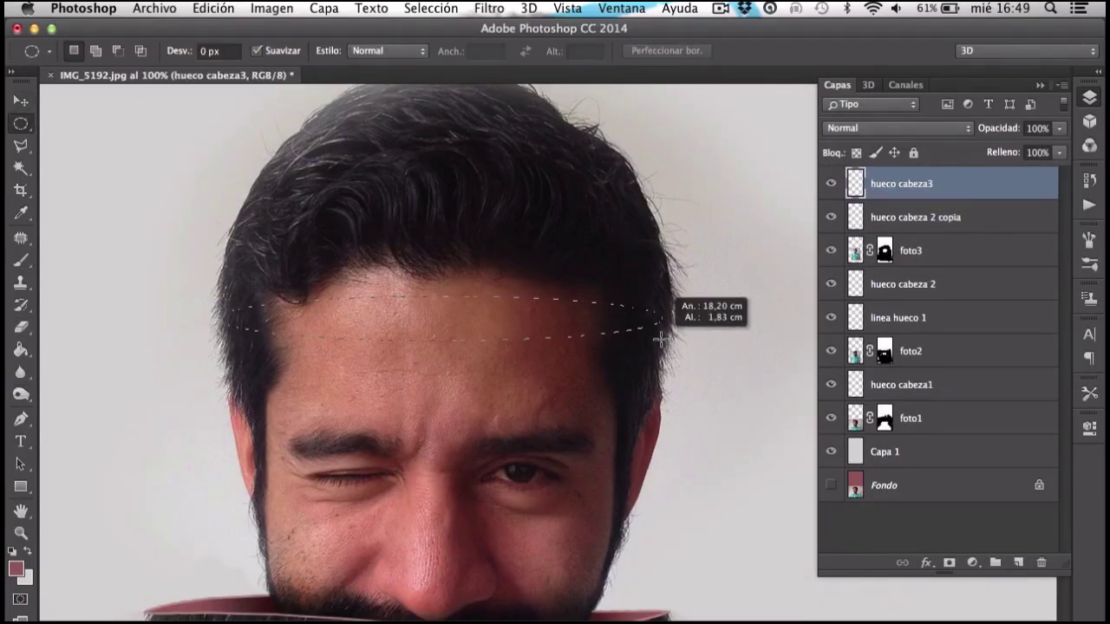
drag(661, 338, 669, 358)
right_click(538, 342)
click(595, 495)
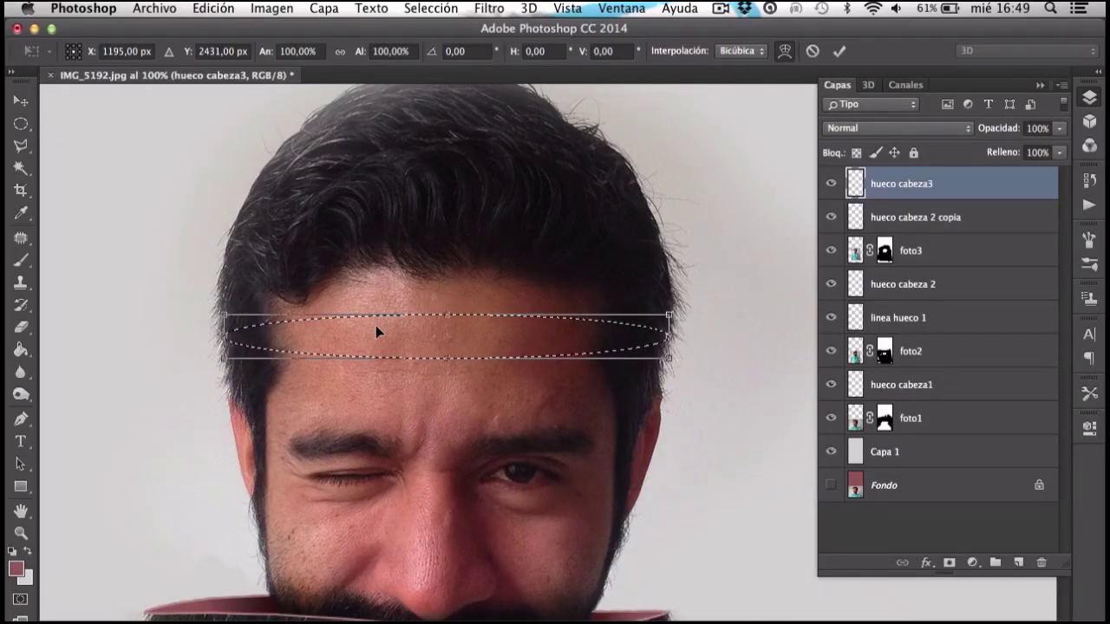
click(784, 52)
click(173, 50)
click(205, 199)
click(234, 50)
click(211, 59)
key(Return)
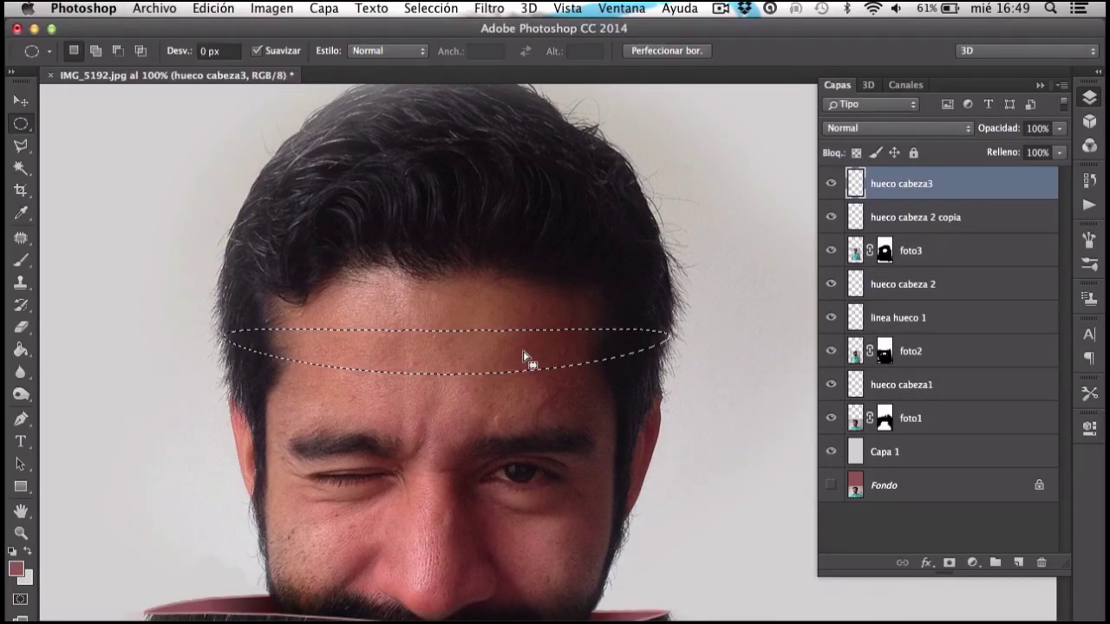
Hide foto3's hair above the cut with a smaller, adjusted eraser brush
key(alt+bracketleft)
key(alt+bracketleft)
drag(594, 157, 594, 252)
mouse_move(521, 194)
mouse_down()
mouse_move(238, 355)
mouse_move(634, 353)
mouse_up()
scroll(634, 353, down, 2)
scroll(634, 353, right, 3)
right_click(595, 297)
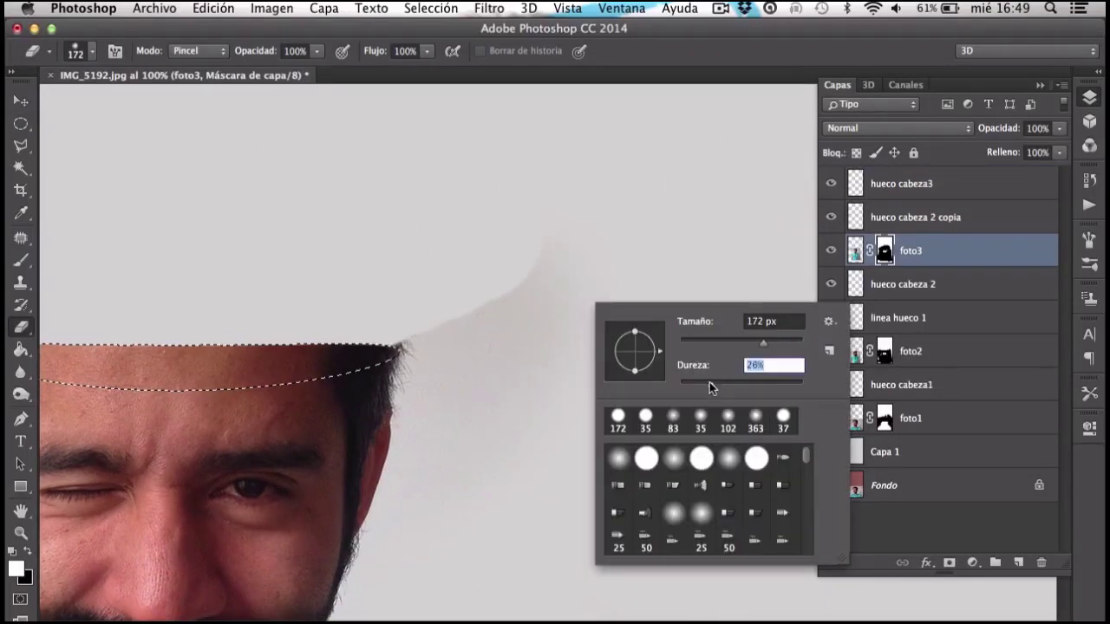
click(468, 285)
drag(493, 295, 434, 295)
scroll(481, 278, left, 5)
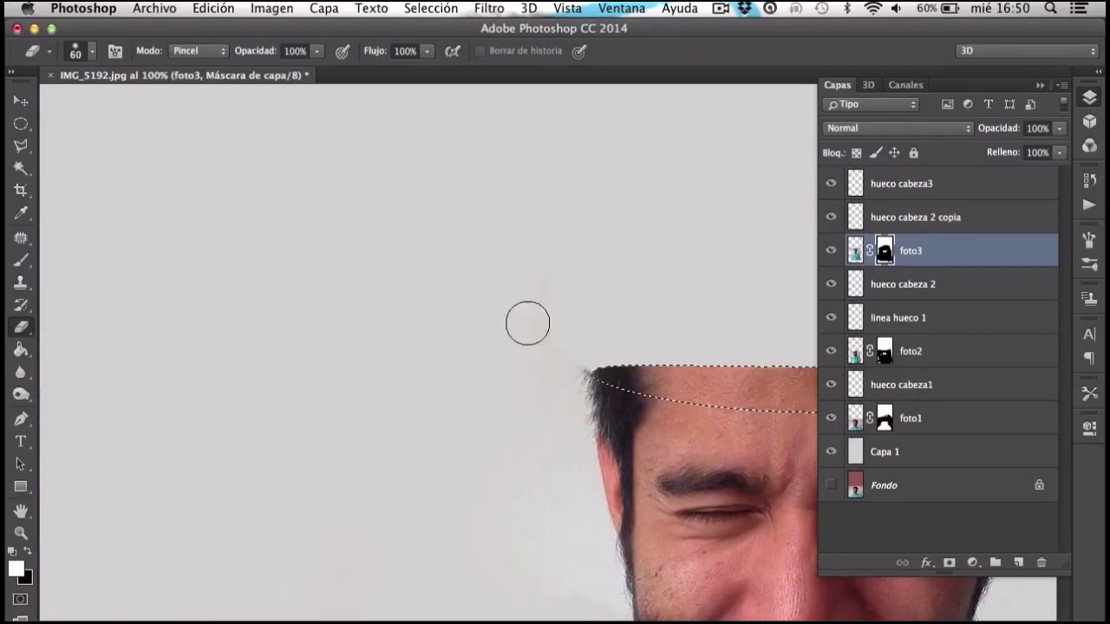
Fill the ellipse with red on hueco cabeza3 and duplicate the rim layer
key(v)
scroll(489, 377, right, 3)
click(608, 334)
key(alt+BackSpace)
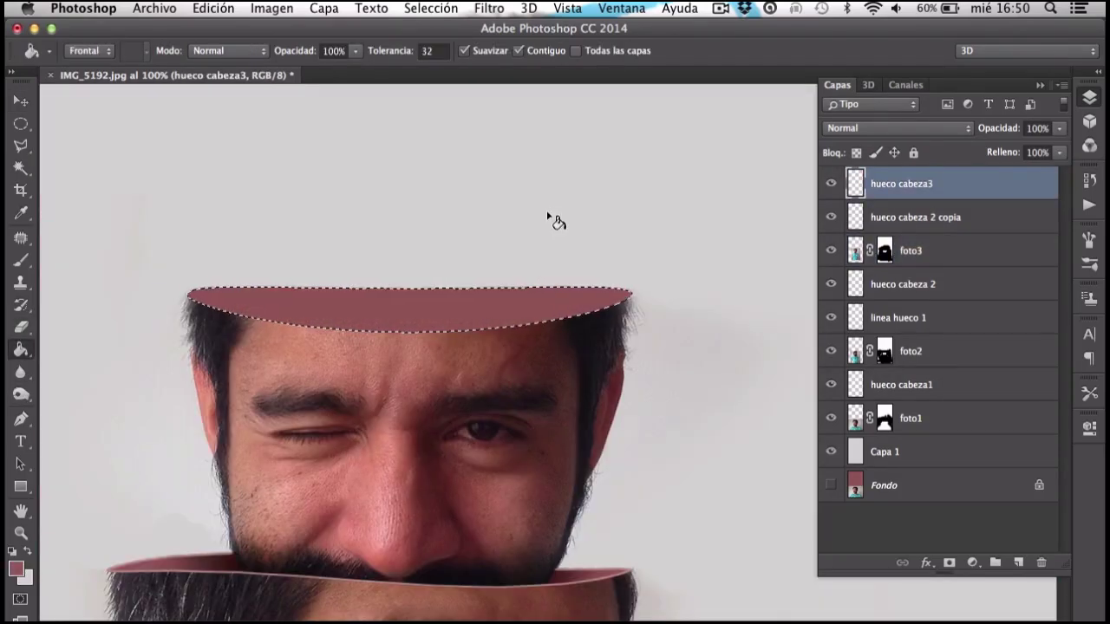
key(ctrl+d)
key(ctrl+j)
Contract and position the lighter inner rim copy, then place IMG_5202 scaled to about 52%
click(431, 7)
click(458, 240)
click(677, 292)
click(640, 292)
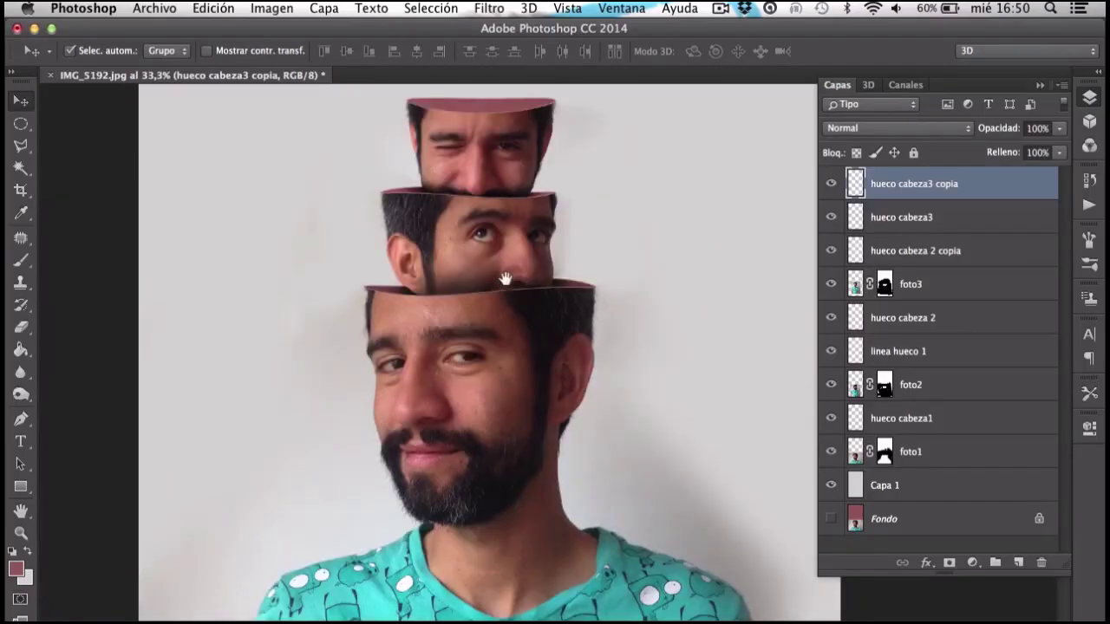
drag(508, 281, 485, 416)
drag(879, 169, 471, 312)
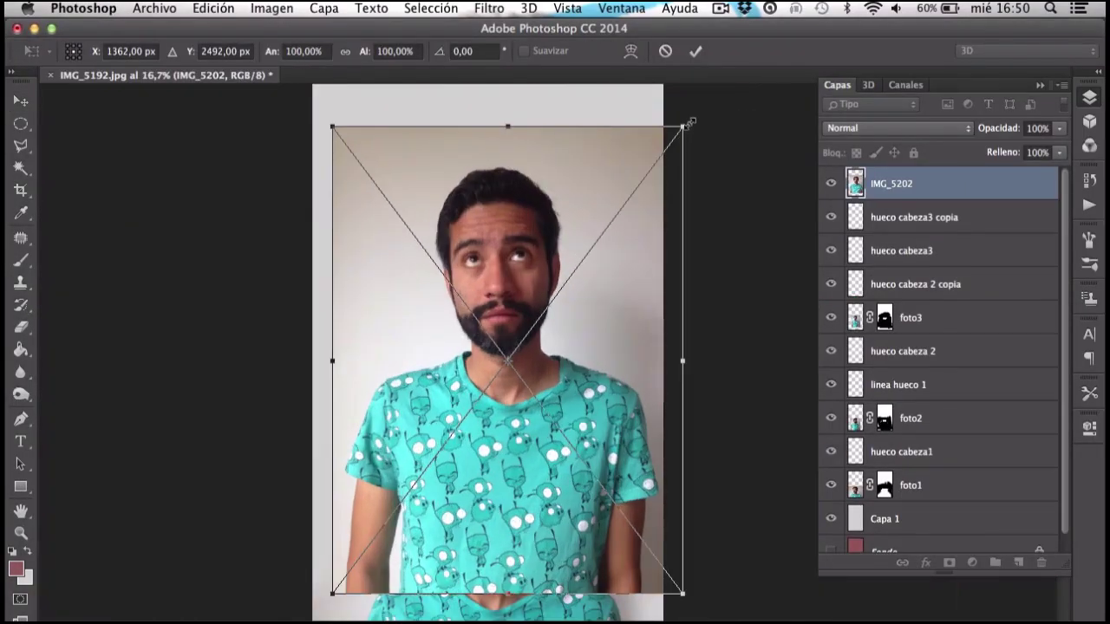
drag(690, 124, 570, 223)
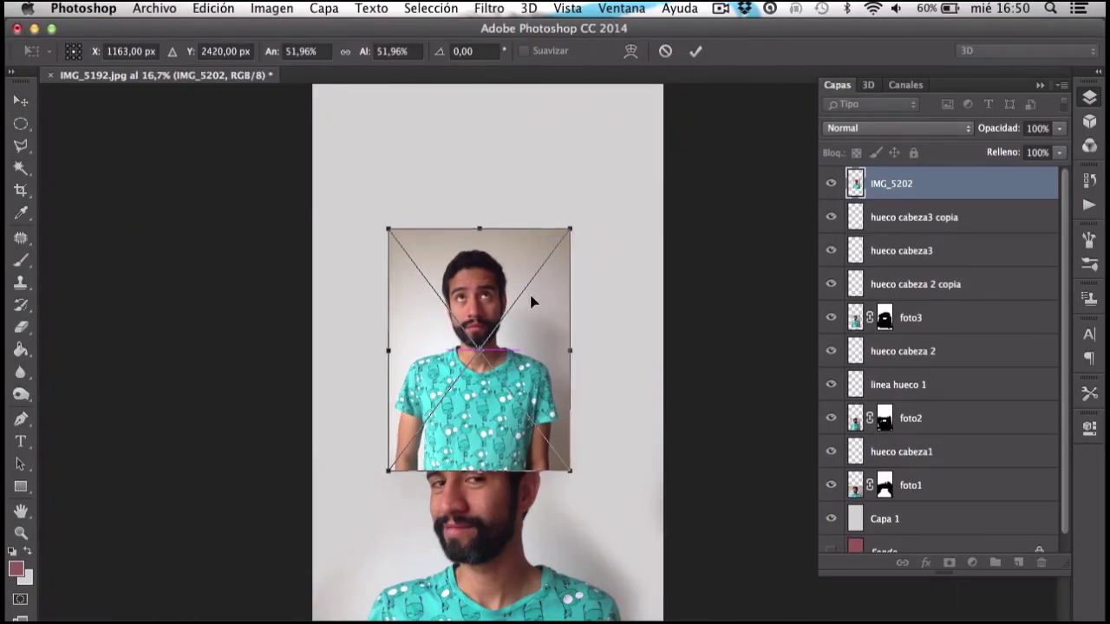
Scale and position IMG_5202 above the winking head, just below hueco cabeza3 copia
key(Return)
drag(892, 183, 892, 334)
key(ctrl+plus)
key(ctrl+plus)
key(ctrl+plus)
key(ctrl+t)
drag(725, 109, 727, 219)
key(Return)
drag(943, 250, 936, 216)
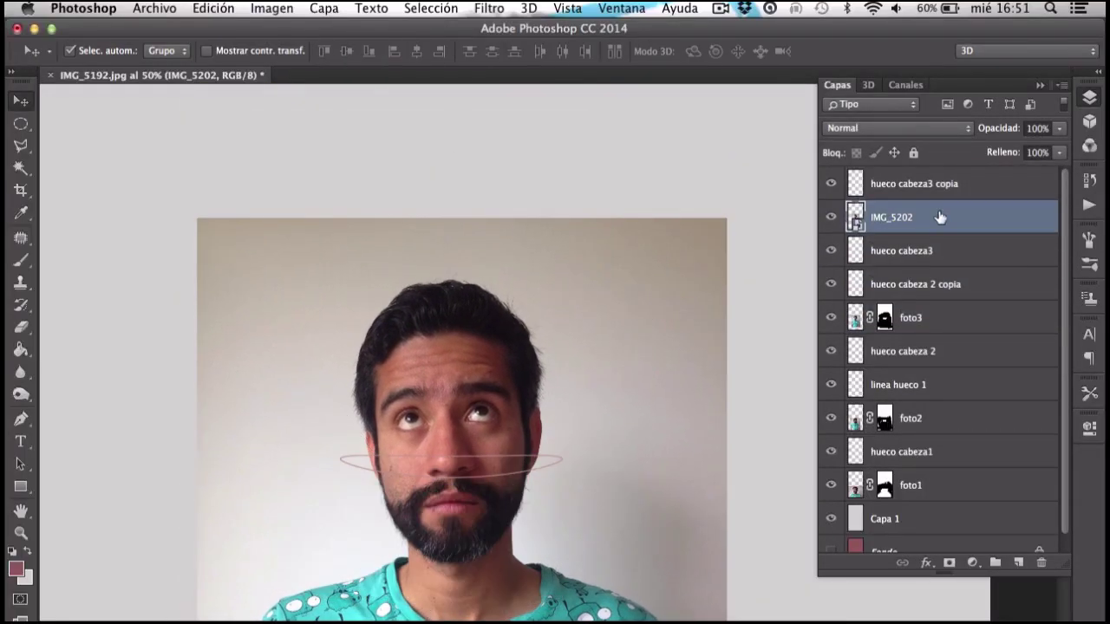
key(ctrl+plus)
Rename the layer foto4, reload the elliptical rim selection and erase the face below the cut
double_click(915, 217)
text(foto4)
key(e)
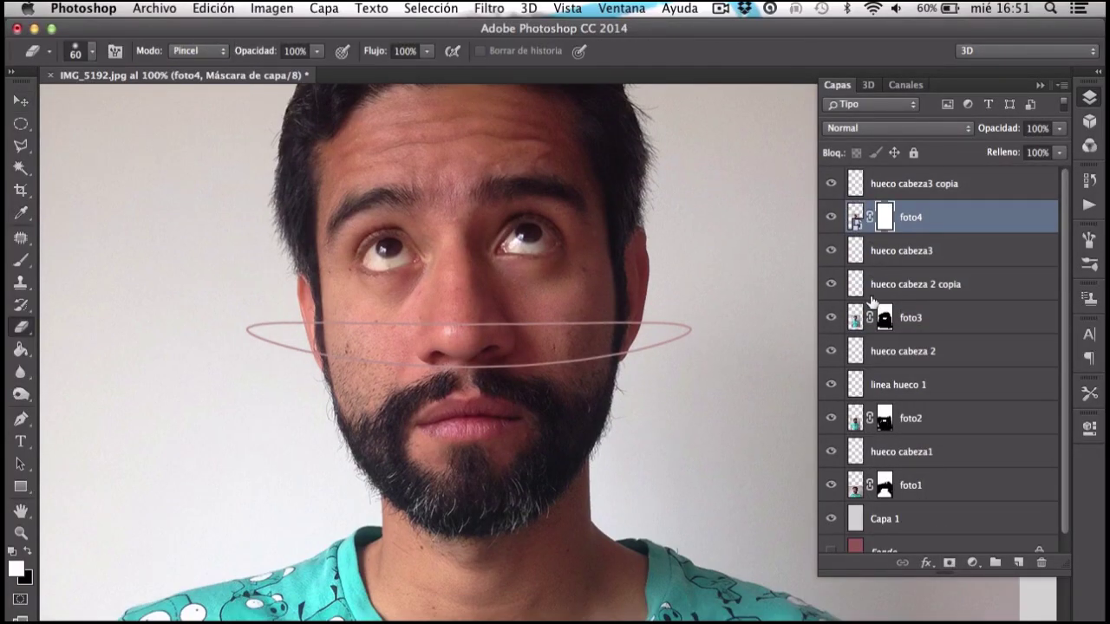
click(431, 8)
click(446, 79)
drag(291, 364, 338, 373)
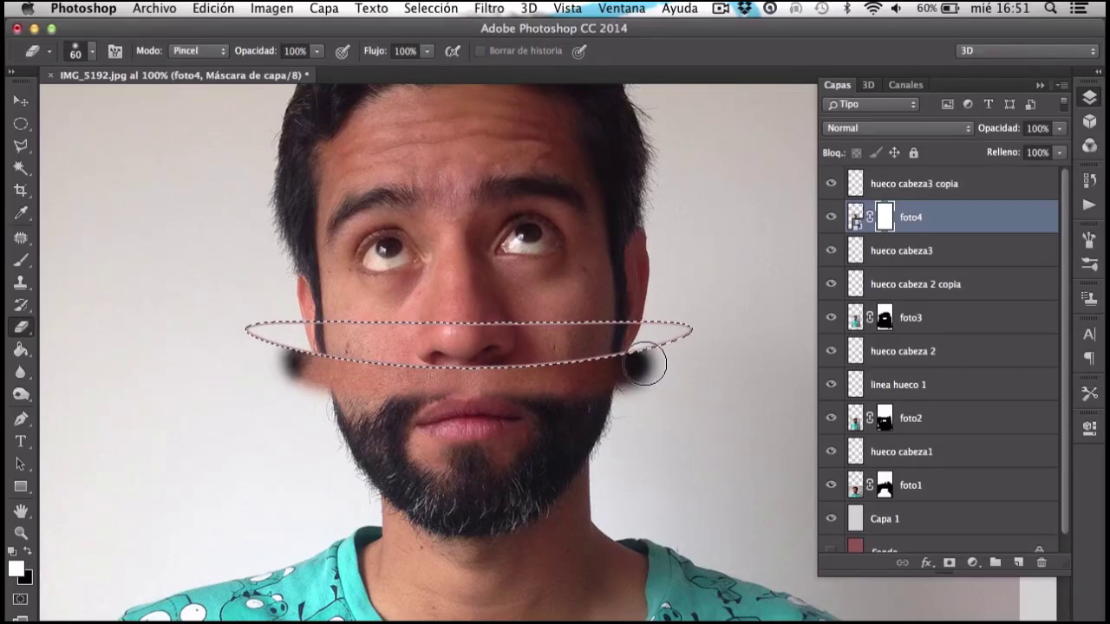
Erase foto4's background with a larger brush so it blends into the backdrop
right_click(683, 355)
key(Return)
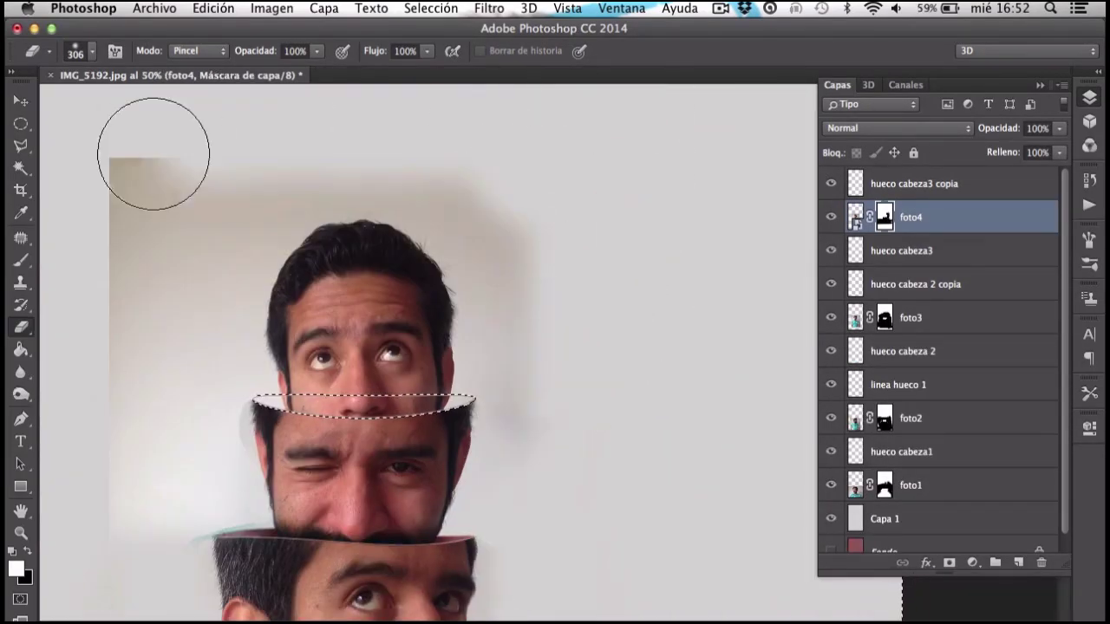
drag(153, 153, 211, 248)
key(bracketleft)
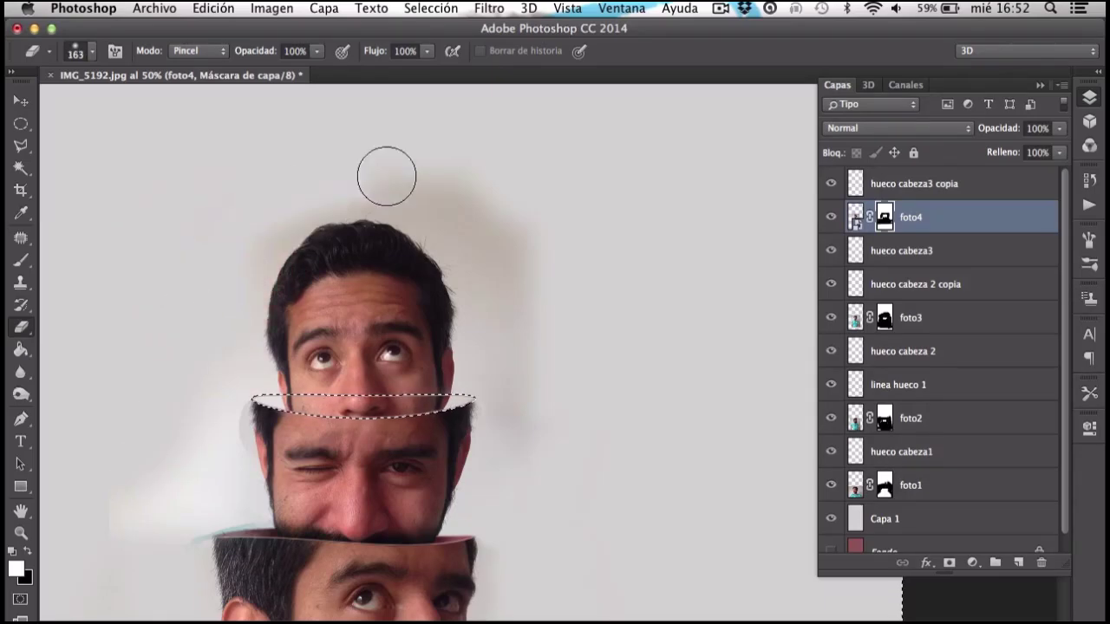
drag(384, 173, 544, 304)
right_click(626, 382)
key(Return)
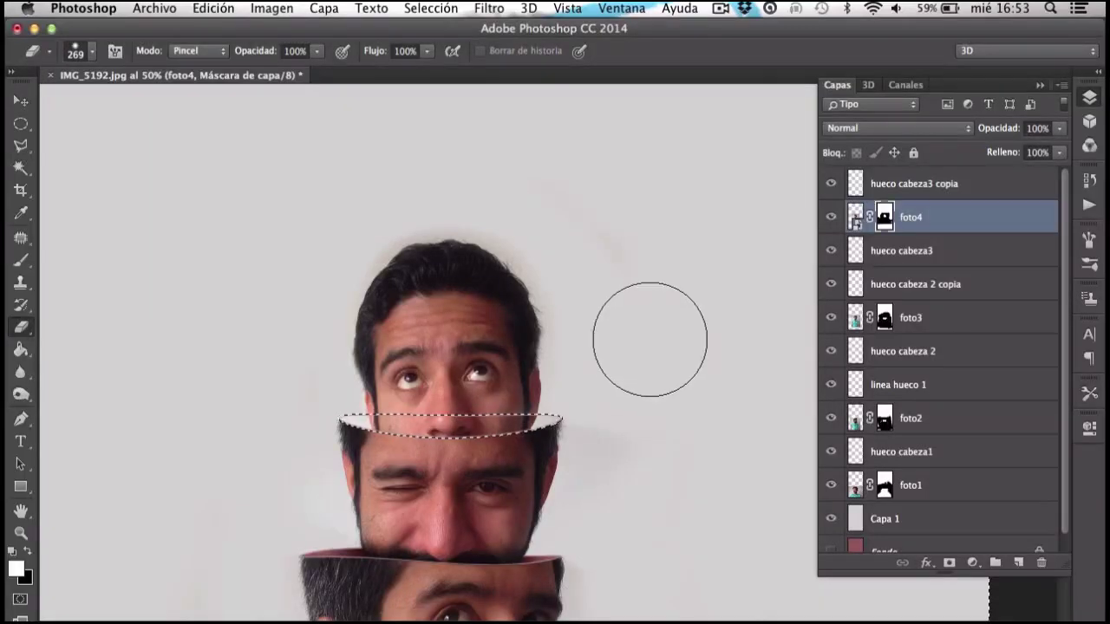
Show hueco cabeza3 copia and paint foto4's mask to reveal the rim near the left ear
key(super+plus)
key(super+plus)
key(super+plus)
key(bracketleft)
key(bracketleft)
key(bracketleft)
key(x)
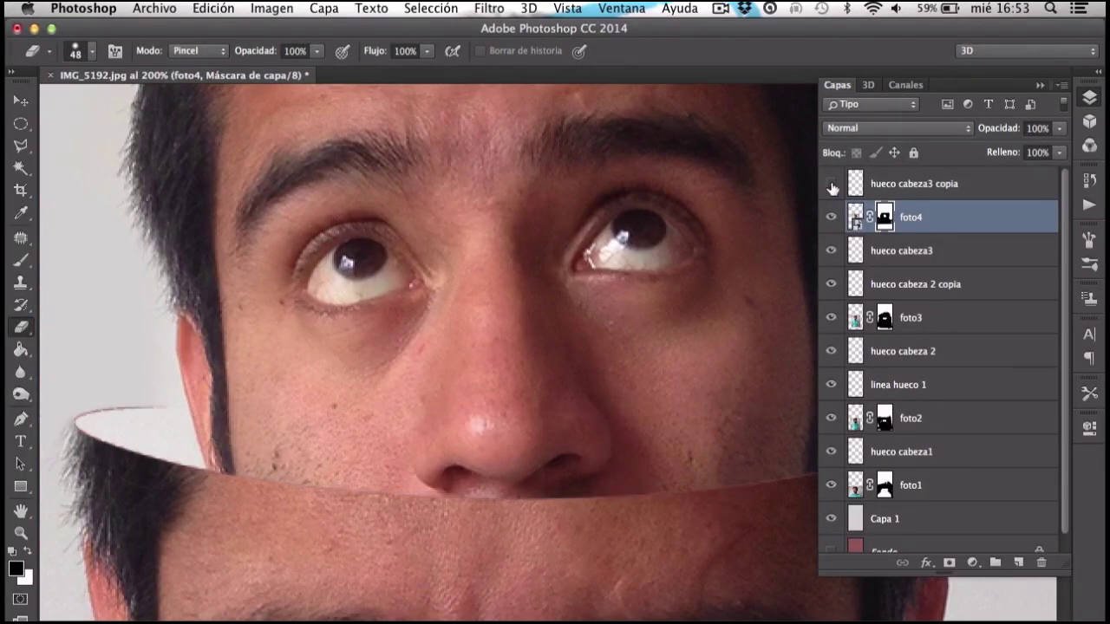
click(832, 188)
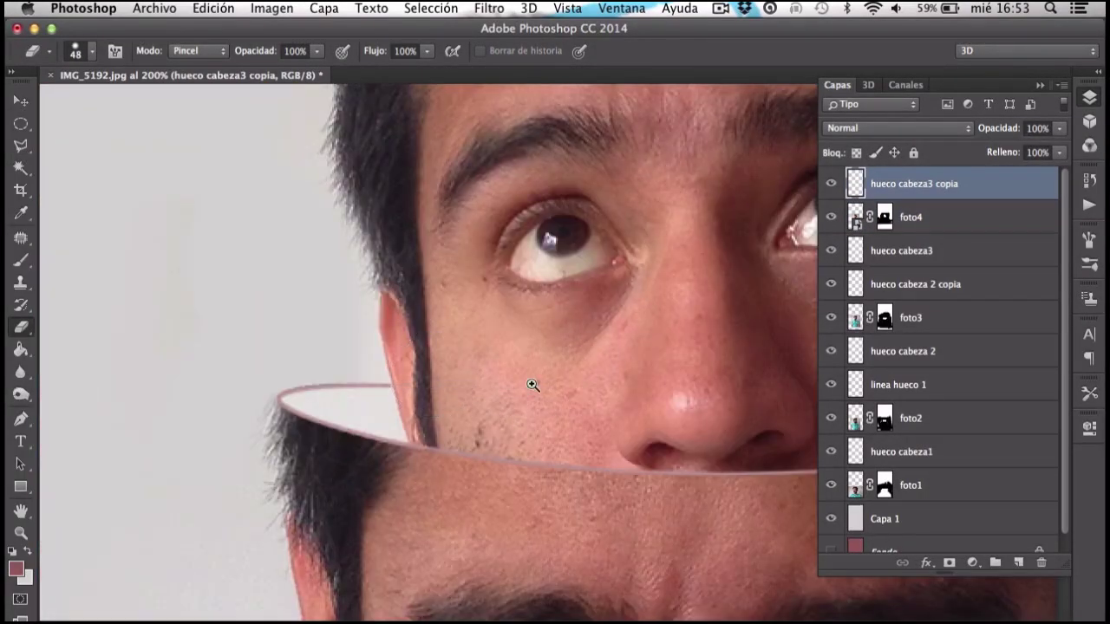
key(super+plus)
key(alt+bracketleft)
key(d)
drag(292, 359, 345, 364)
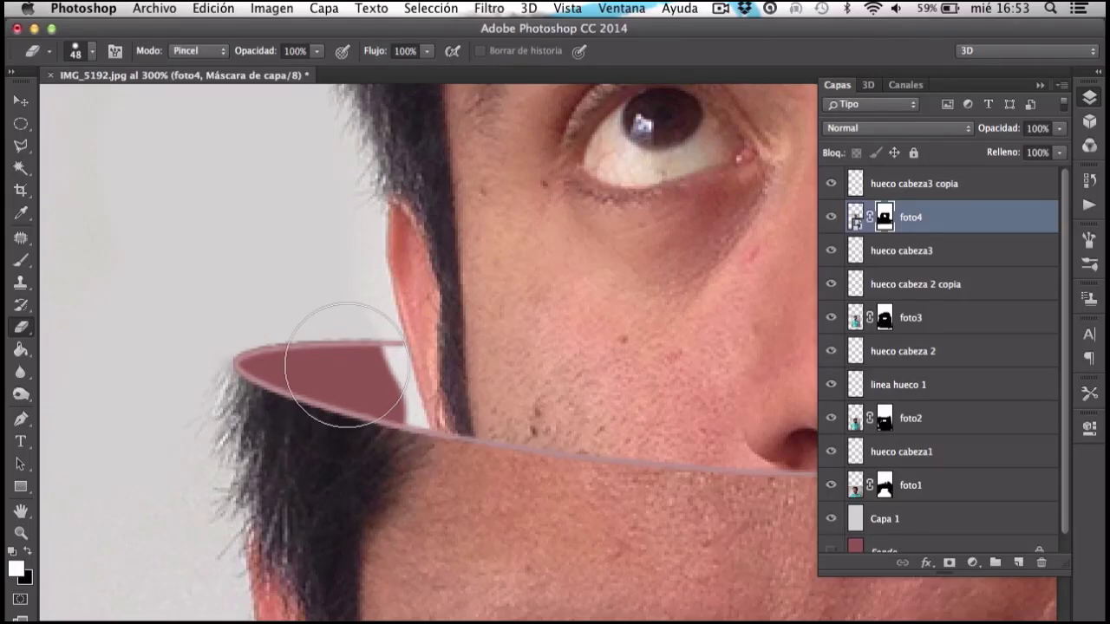
Reveal more of the rim near the ear and review the four stacked heads
scroll(361, 412, right, 10)
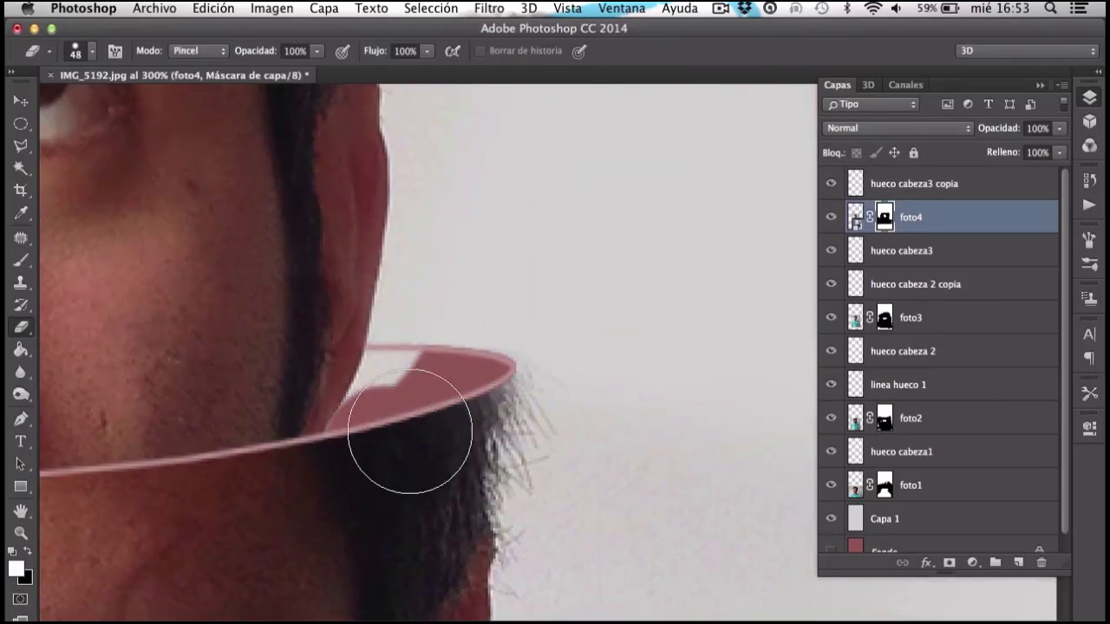
drag(414, 405, 388, 447)
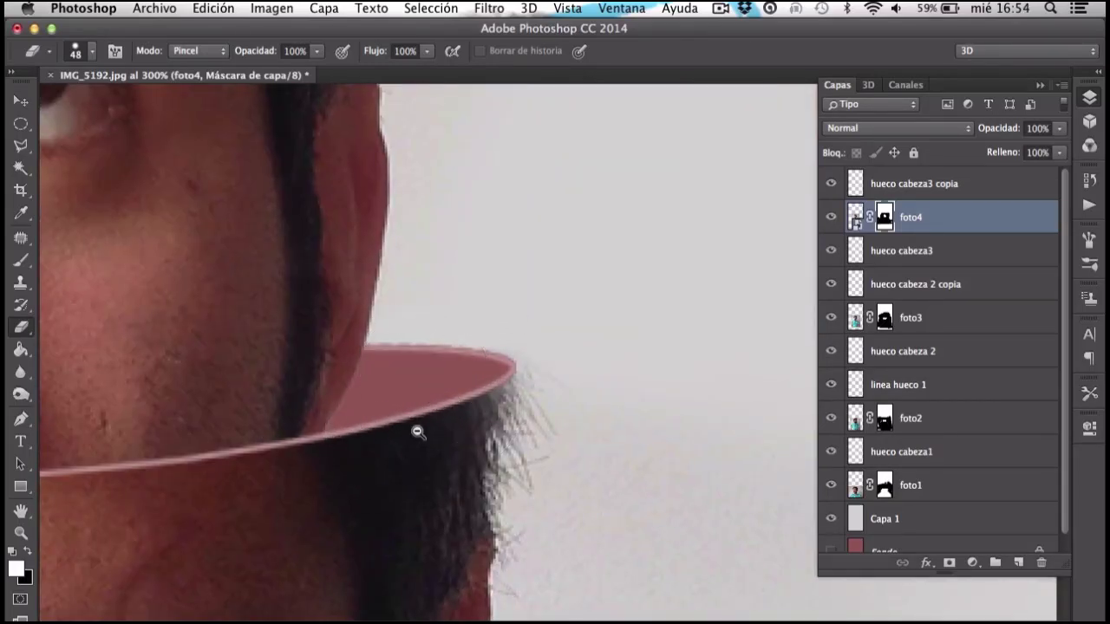
key(super+minus)
key(super+minus)
key(super+plus)
key(x)
scroll(453, 367, left, 2)
scroll(389, 197, left, 8)
scroll(337, 310, up, 10)
scroll(338, 310, right, 5)
scroll(564, 286, down, 10)
key(super+minus)
key(super+minus)
Burn shadows into foto4 and the hueco cabeza3 rim with the Burn tool's Midtones range
key(v)
right_click(859, 217)
click(856, 217)
key(o)
click(220, 51)
click(217, 73)
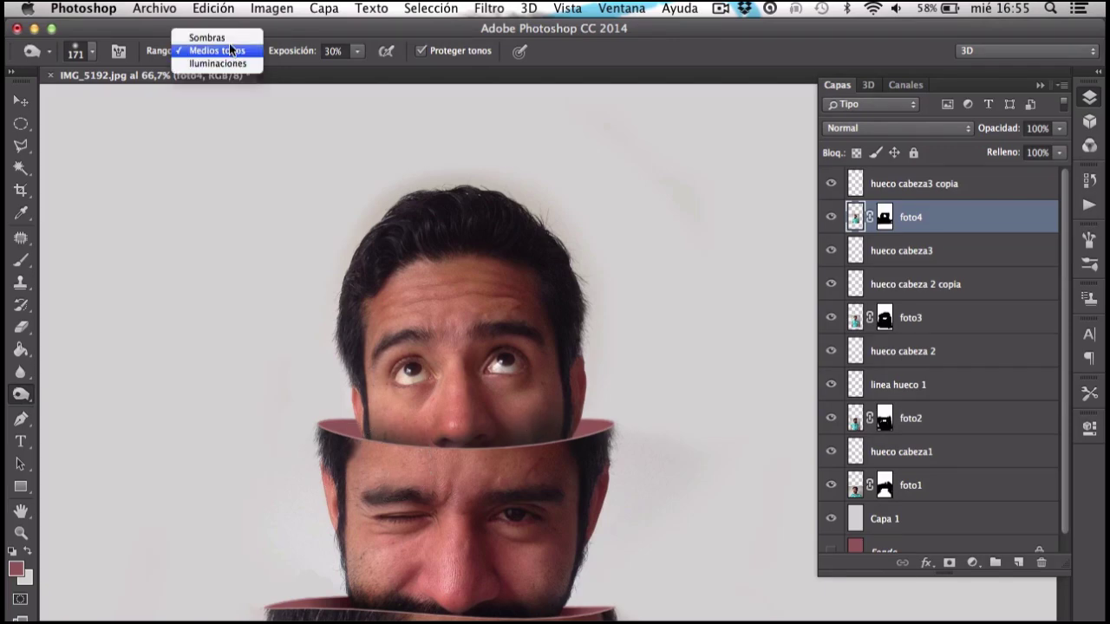
key(alt+bracketleft)
key(shift+alt+m)
drag(529, 407, 543, 403)
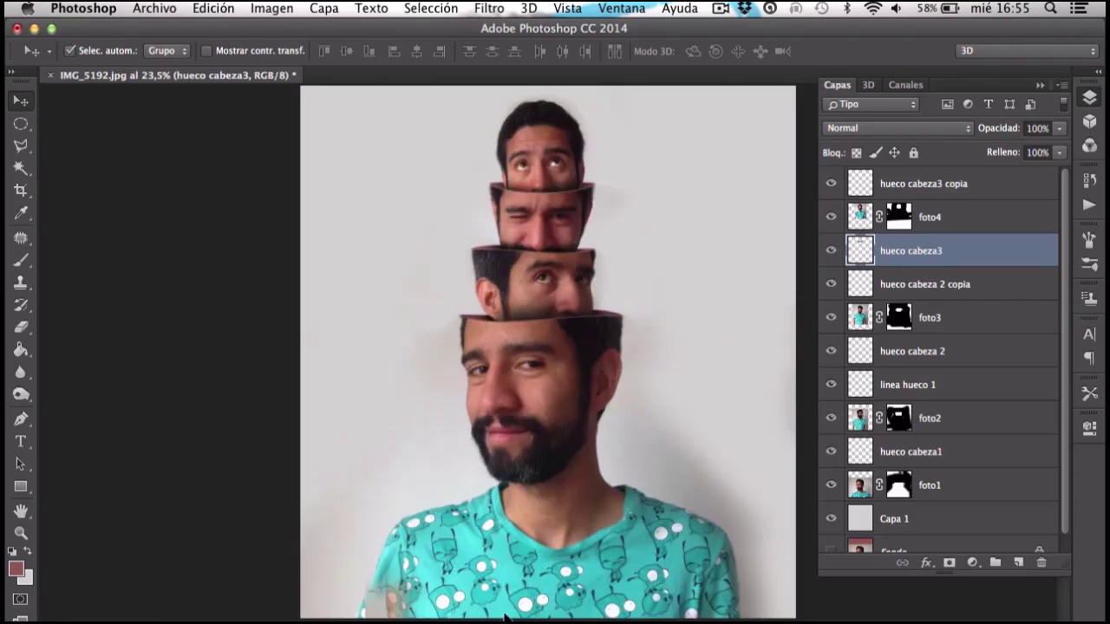
Target foto2's mask with default colours, then sample a skin tone from the face
click(899, 418)
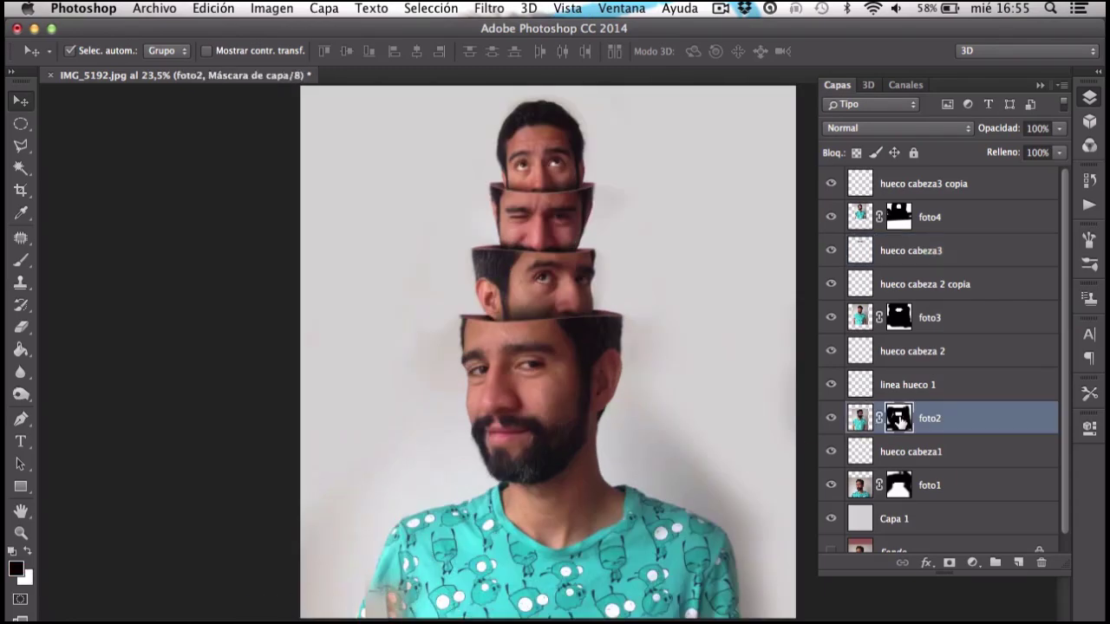
key(e)
key(d)
key(x)
key(i)
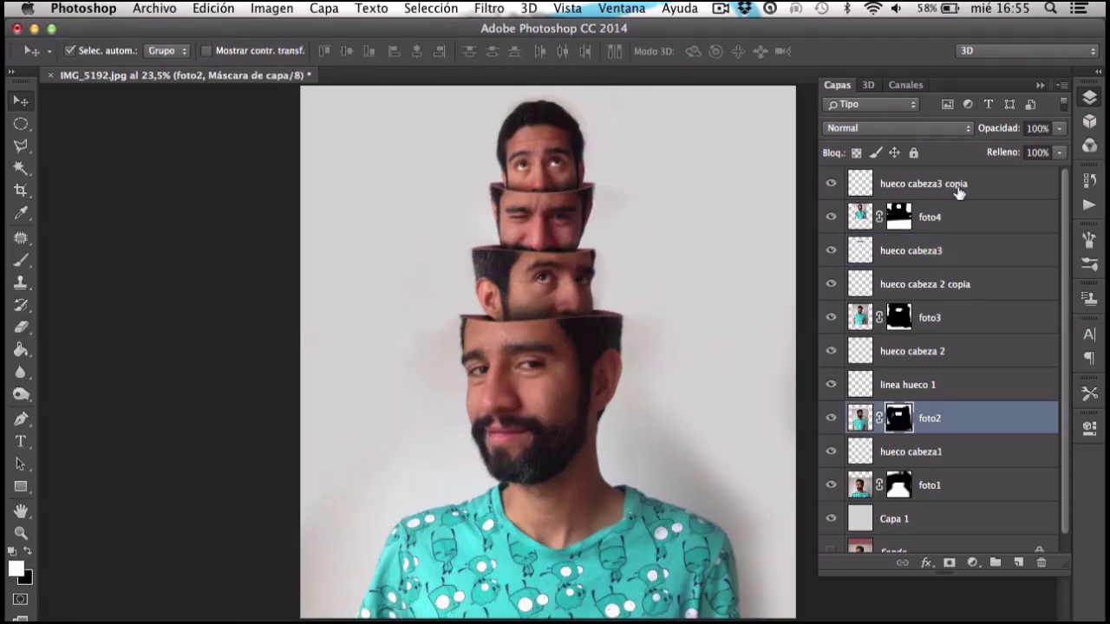
click(929, 184)
key(ctrl+shift+alt+n)
click(530, 130)
Lower the merged layer's saturation to -23 with Hue/Saturation
key(ctrl+u)
drag(748, 319, 756, 322)
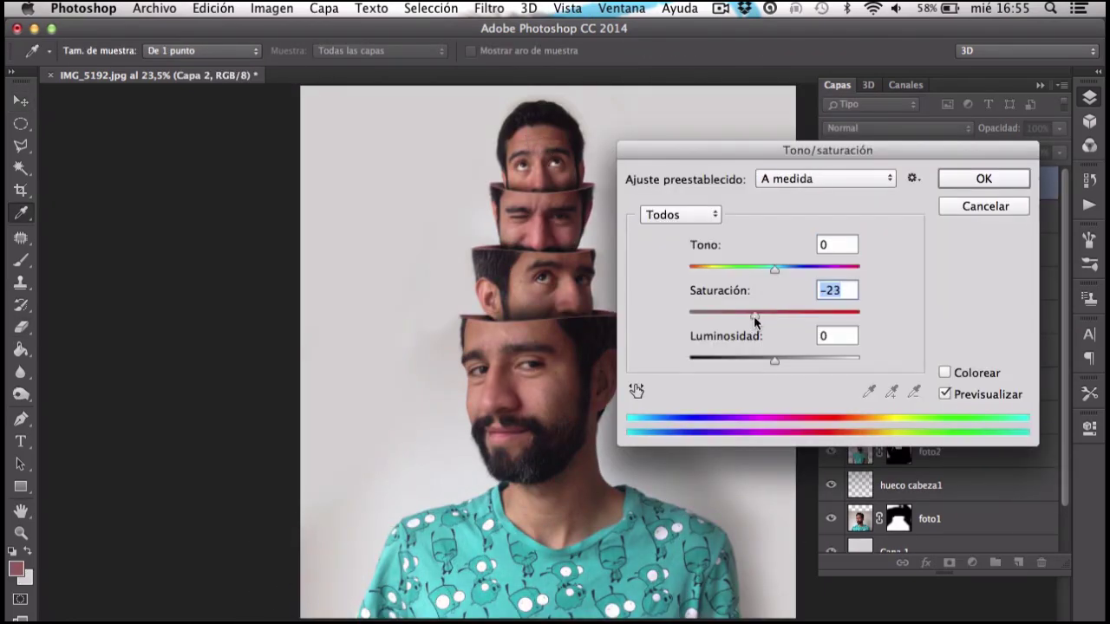
key(Return)
Darken the image edges with a Lens Correction vignette
click(489, 7)
click(556, 128)
click(962, 117)
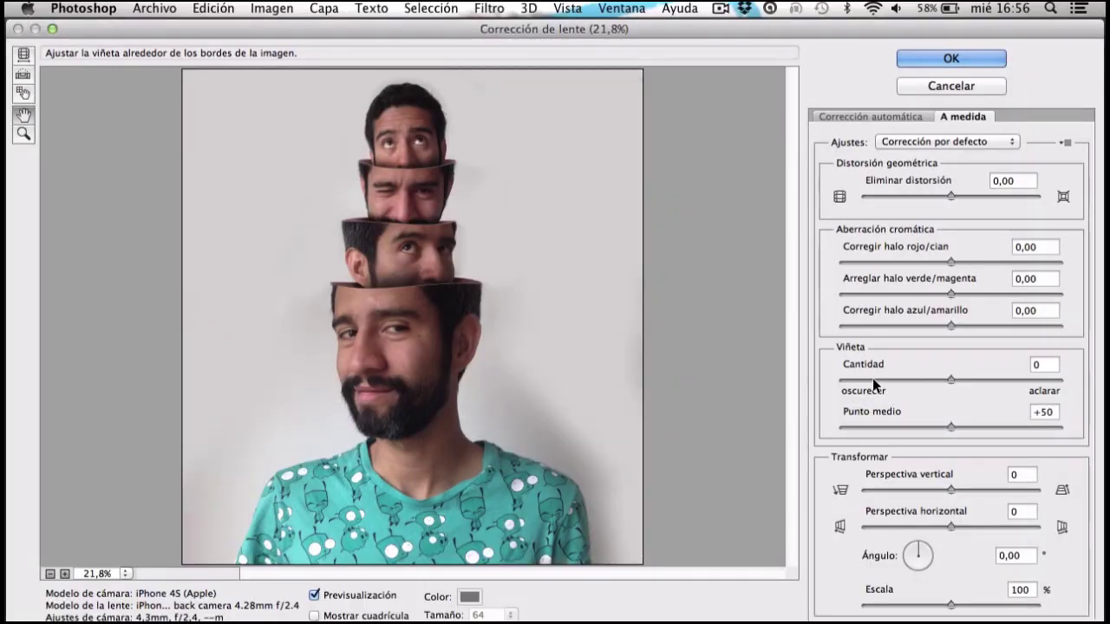
drag(954, 384, 872, 384)
key(Return)
Duplicate the layer as Capa 2 copia, apply High Pass and set it to Overlay
right_click(964, 182)
click(816, 243)
key(Return)
click(489, 8)
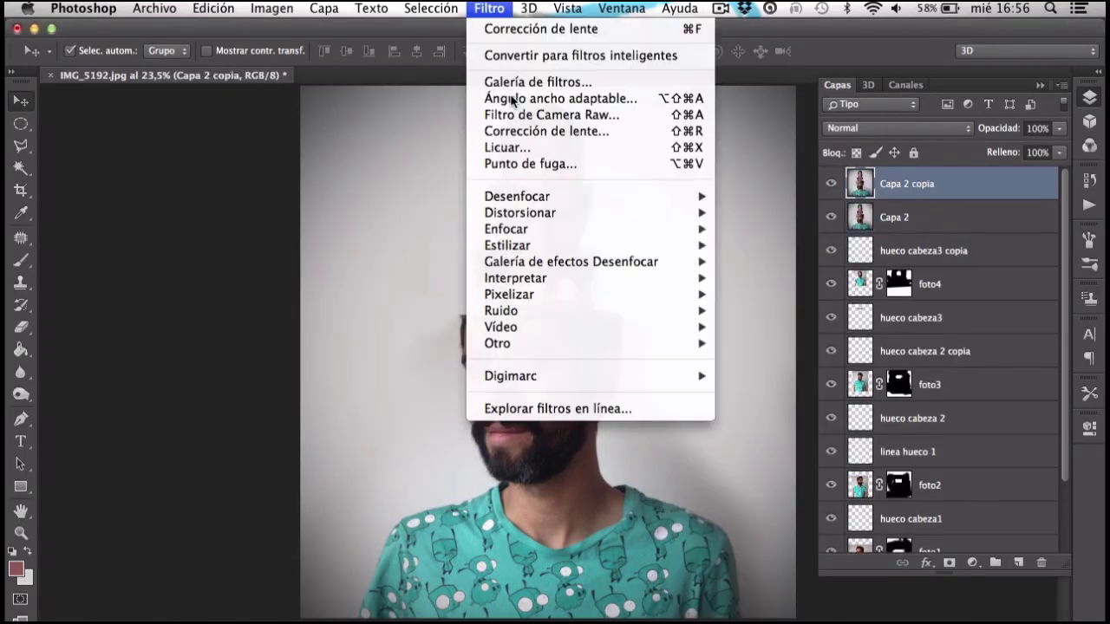
click(764, 391)
key(Return)
click(876, 129)
click(892, 313)
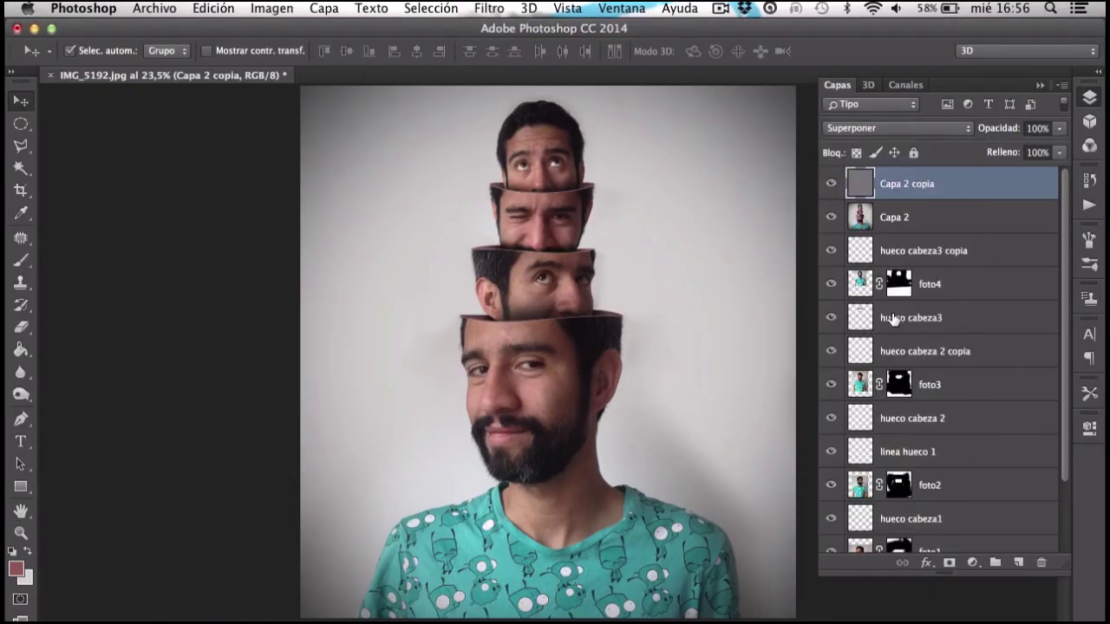